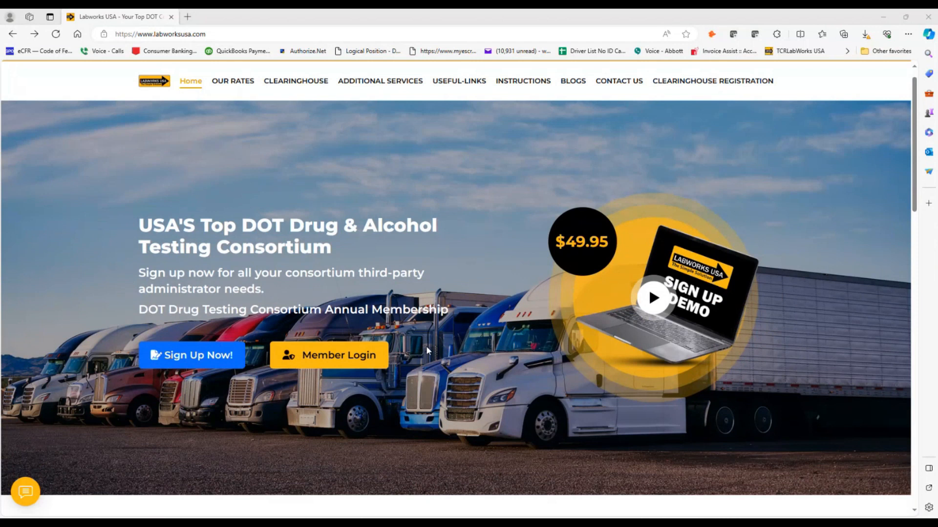
- Open the Sign Up form and enter 'Labworks Test 11' as the company name
scroll(426, 346, down, 5)
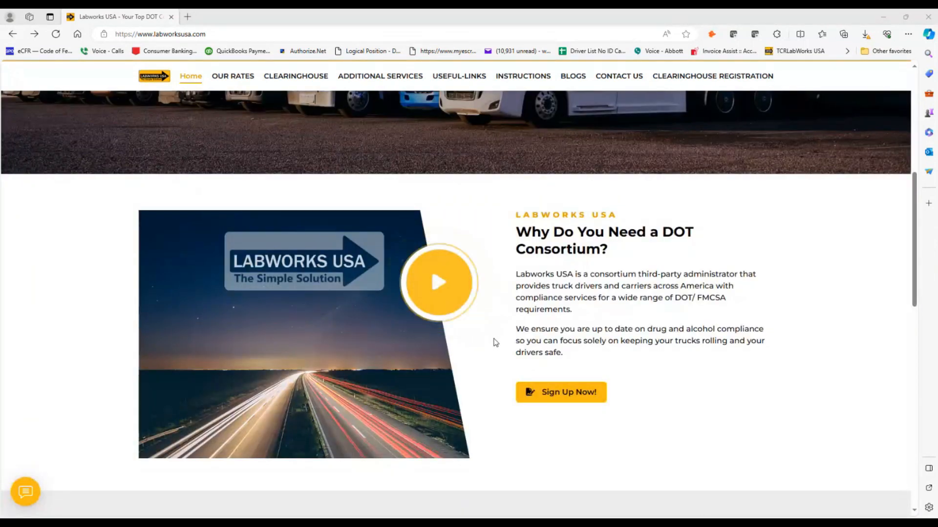
scroll(498, 341, down, 6)
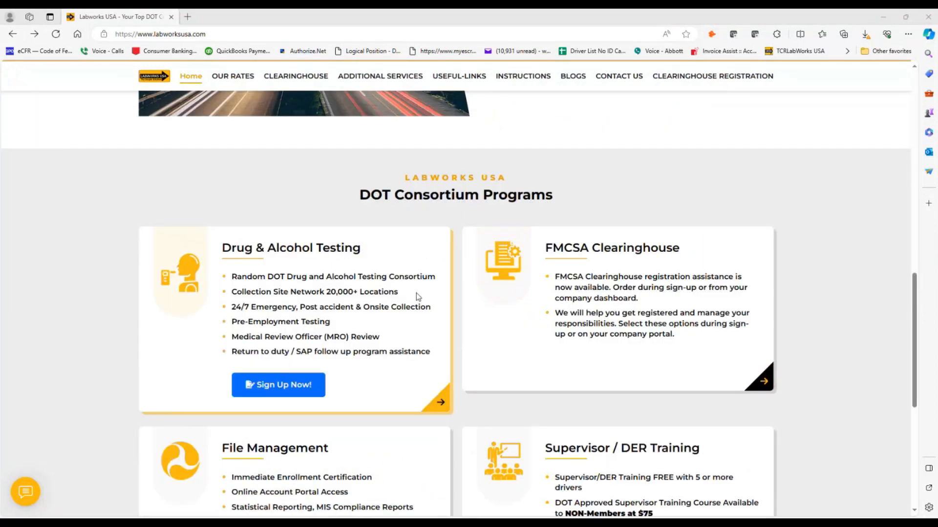
scroll(419, 296, down, 4)
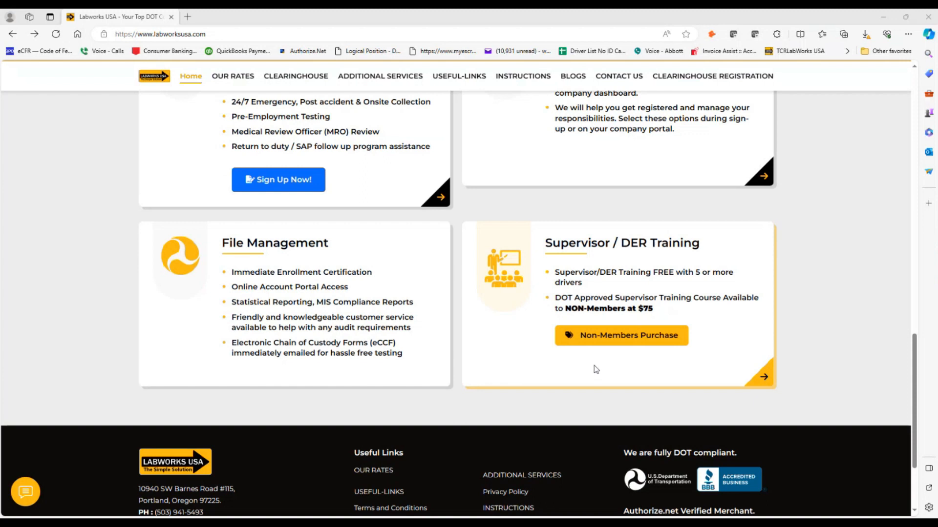
scroll(596, 370, up, 7)
scroll(595, 369, up, 10)
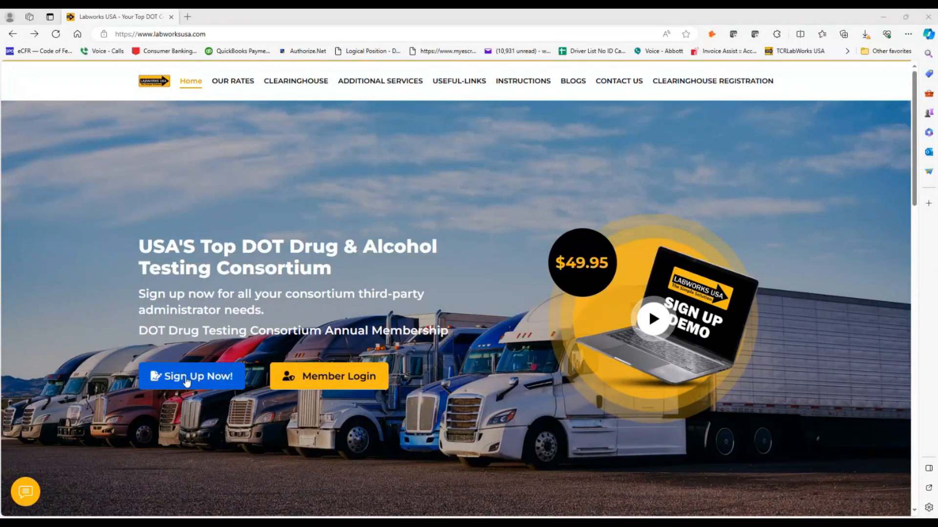
click(186, 377)
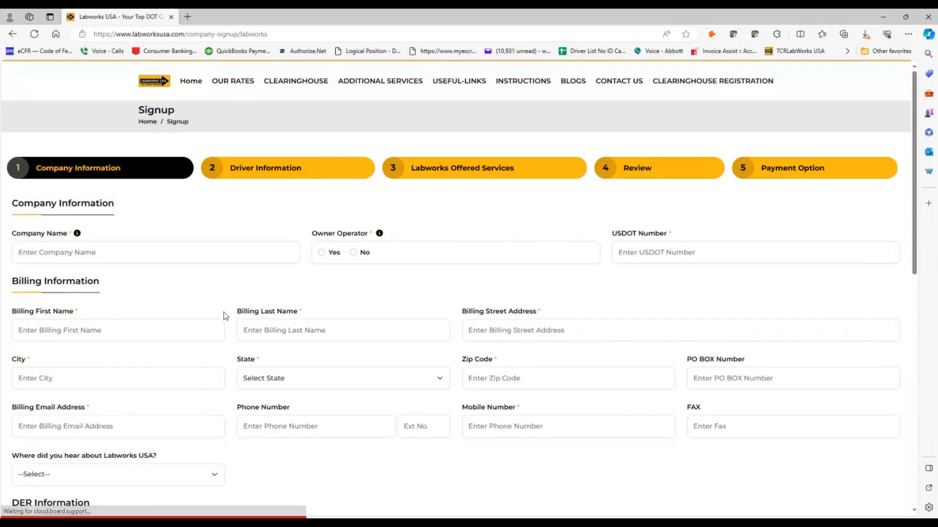
click(108, 249)
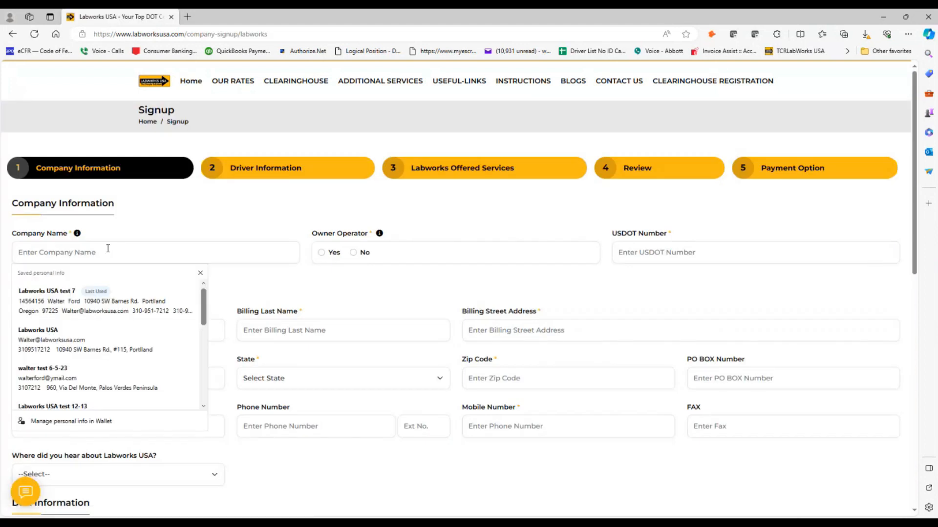
text(Labworks )
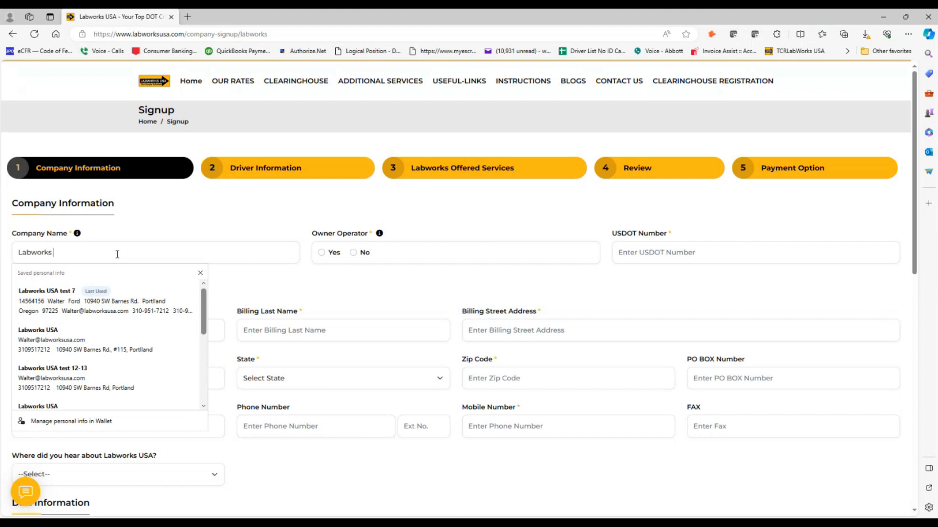
text(Test 1)
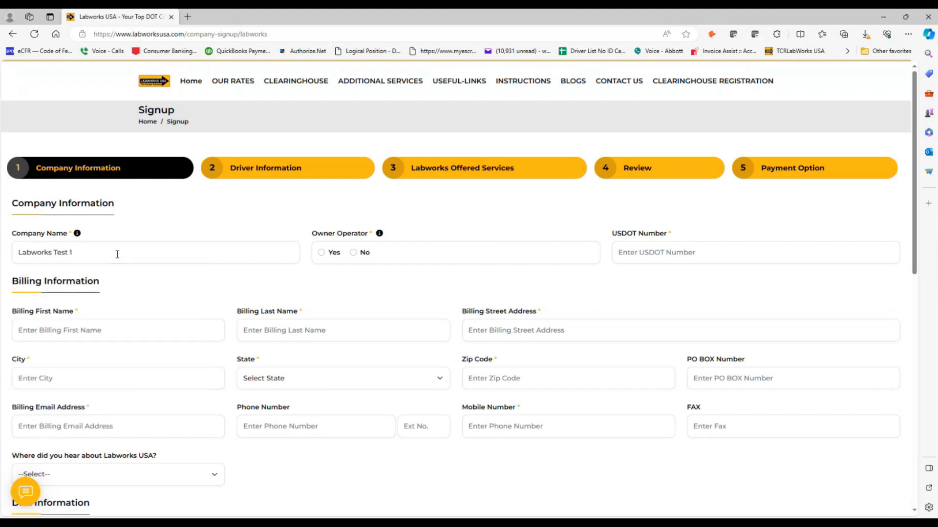
text(1)
mouse_move(77, 234)
mouse_move(380, 235)
- Switch Owner Operator from No to Yes so the DER name LabworksUSA, e-mail and mobile auto-fill
click(360, 252)
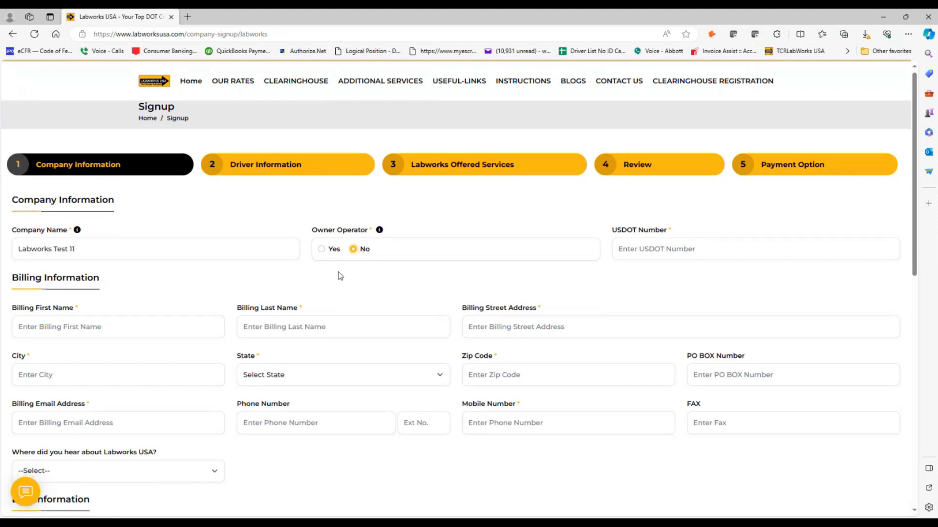
scroll(345, 277, down, 4)
scroll(337, 275, up, 2)
click(321, 184)
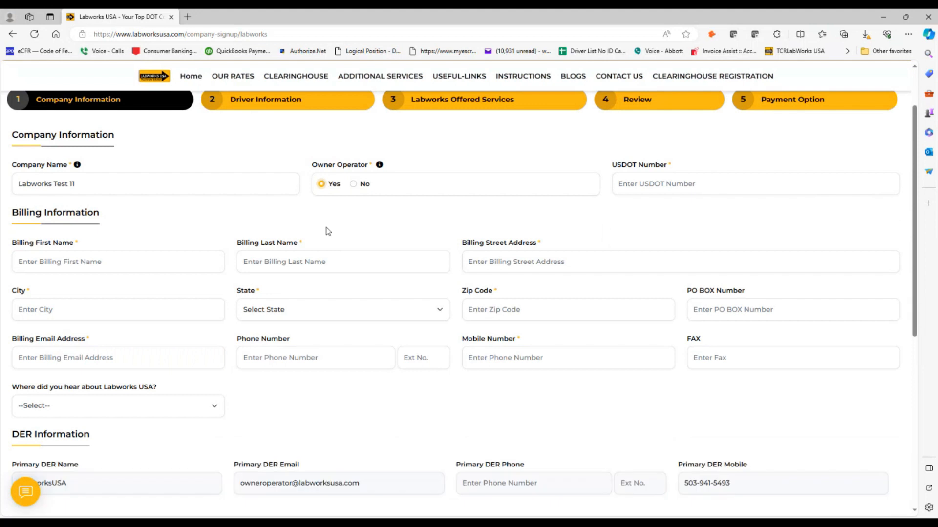
scroll(368, 222, down, 1)
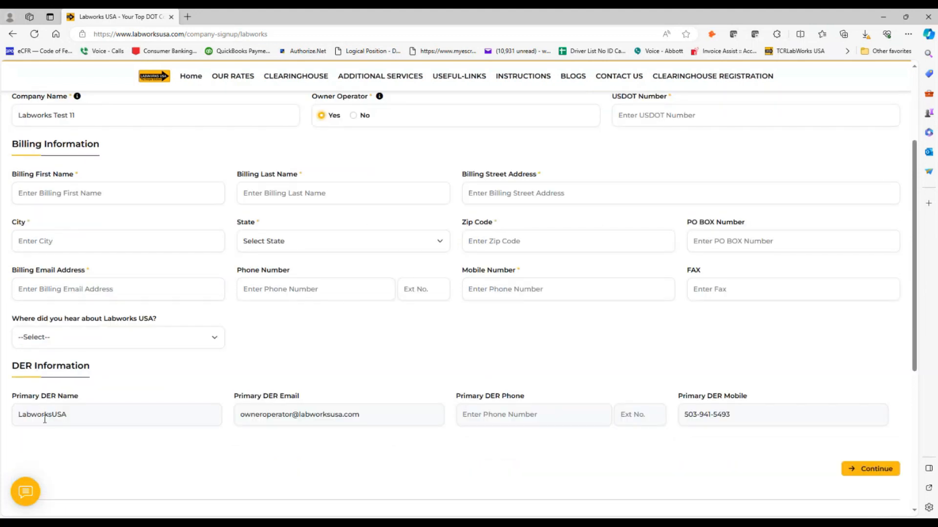
drag(22, 414, 179, 417)
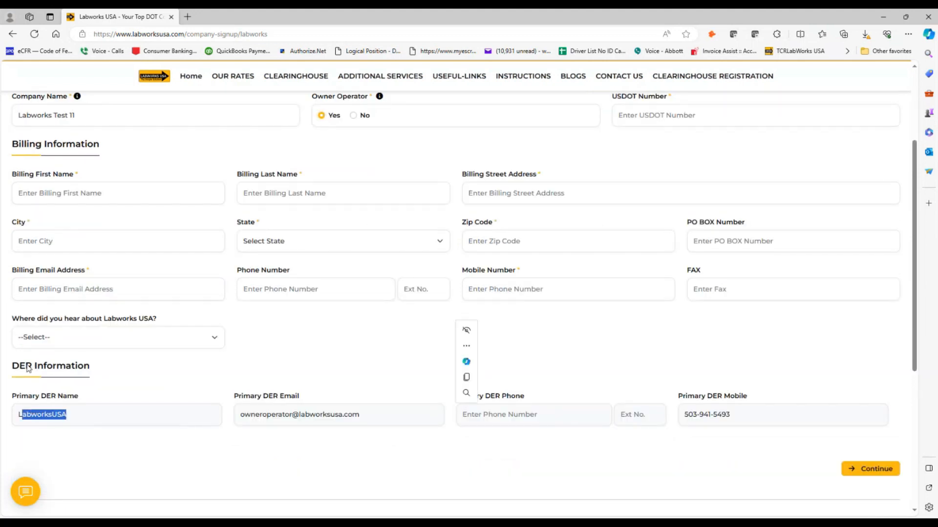
drag(48, 369, 56, 369)
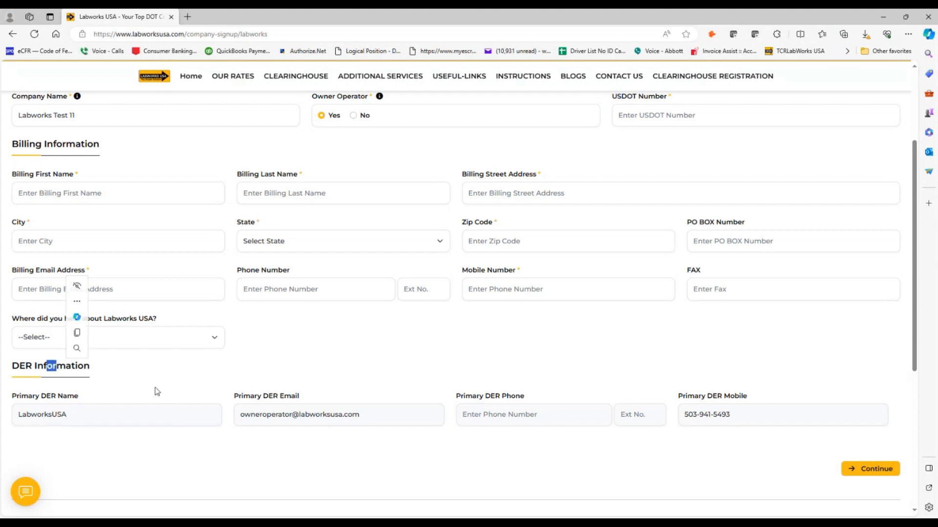
click(224, 434)
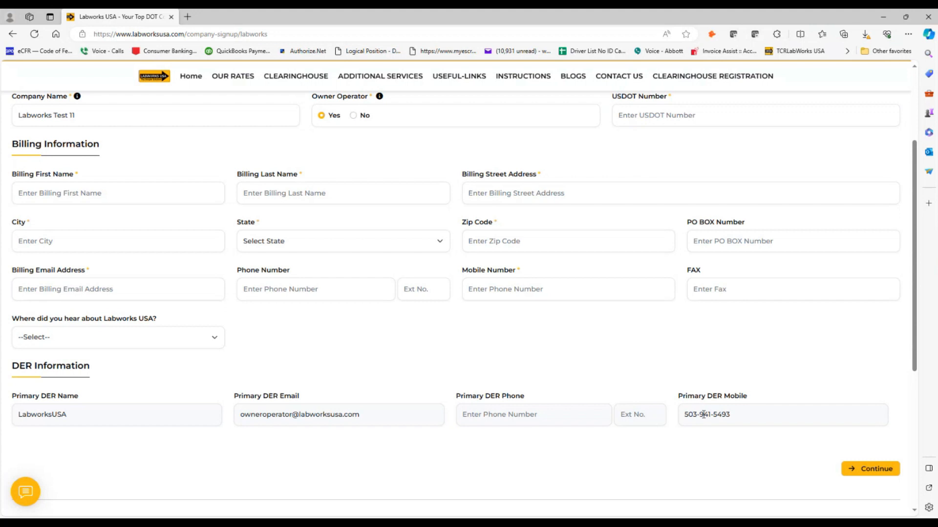
scroll(599, 366, up, 1)
scroll(599, 365, down, 2)
scroll(600, 368, up, 1)
scroll(599, 366, up, 5)
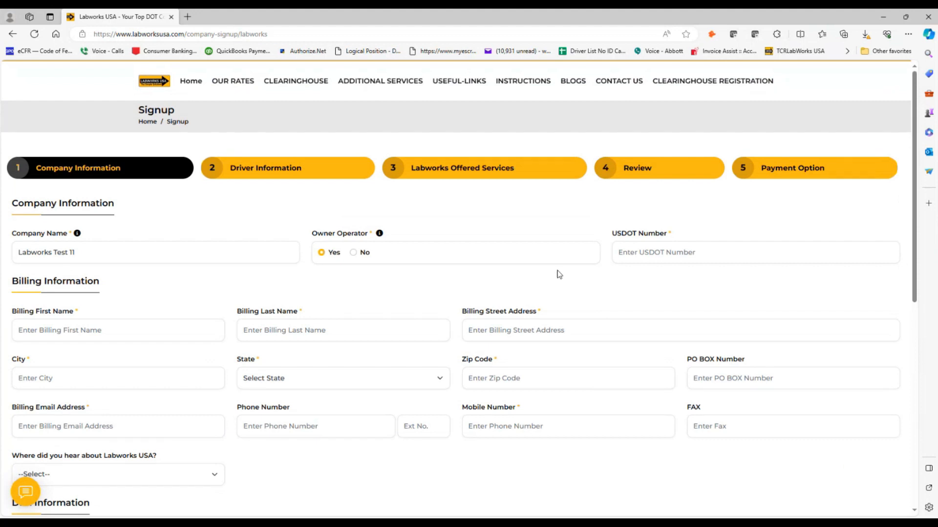
click(635, 253)
click(68, 330)
click(70, 369)
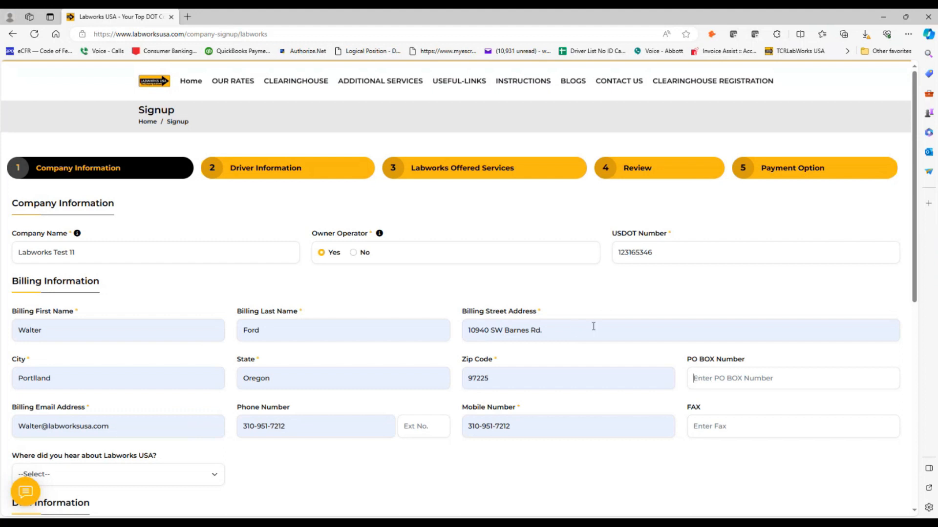
- Review the filled billing street address, PO box and billing e-mail fields
click(560, 330)
drag(543, 330, 480, 323)
click(647, 327)
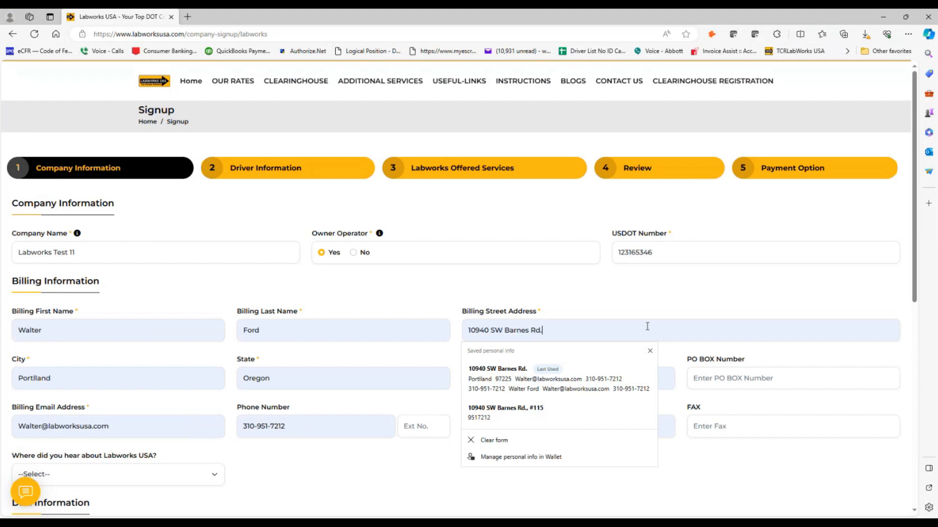
click(698, 380)
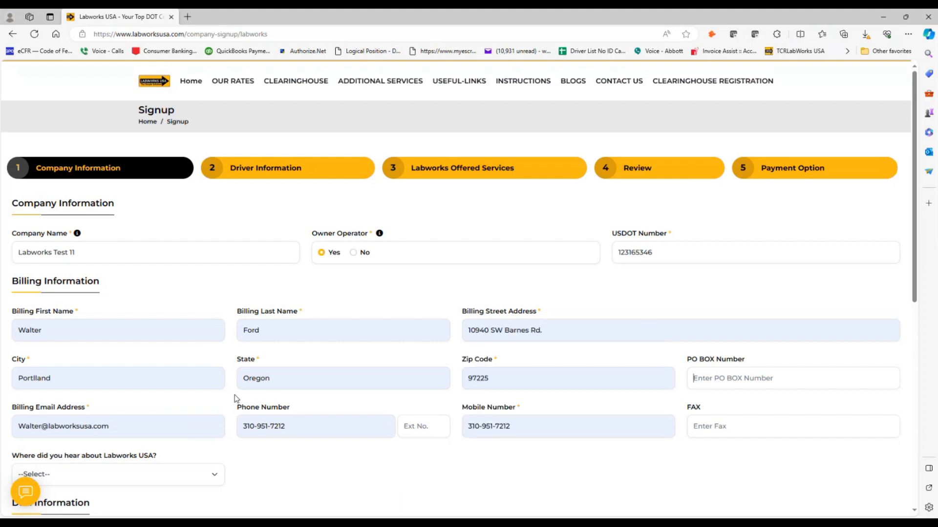
scroll(225, 385, down, 3)
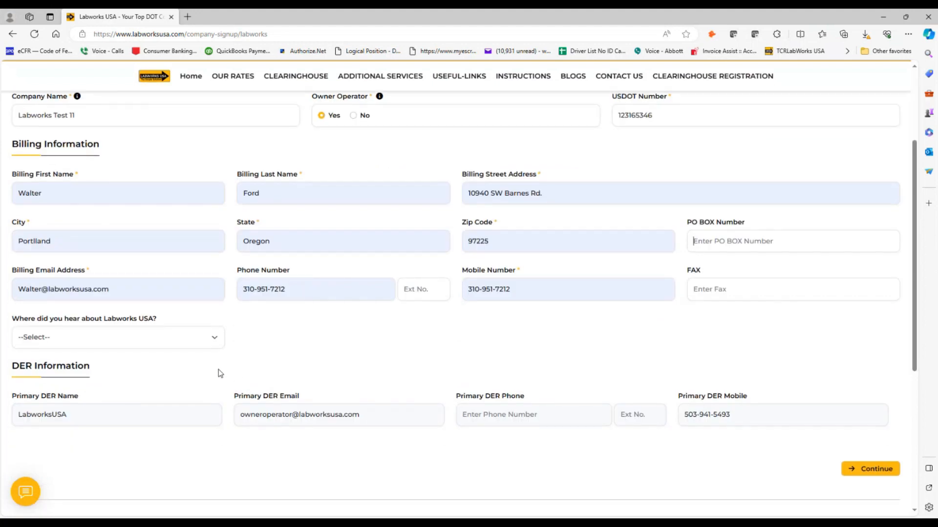
click(118, 289)
drag(118, 288, 18, 289)
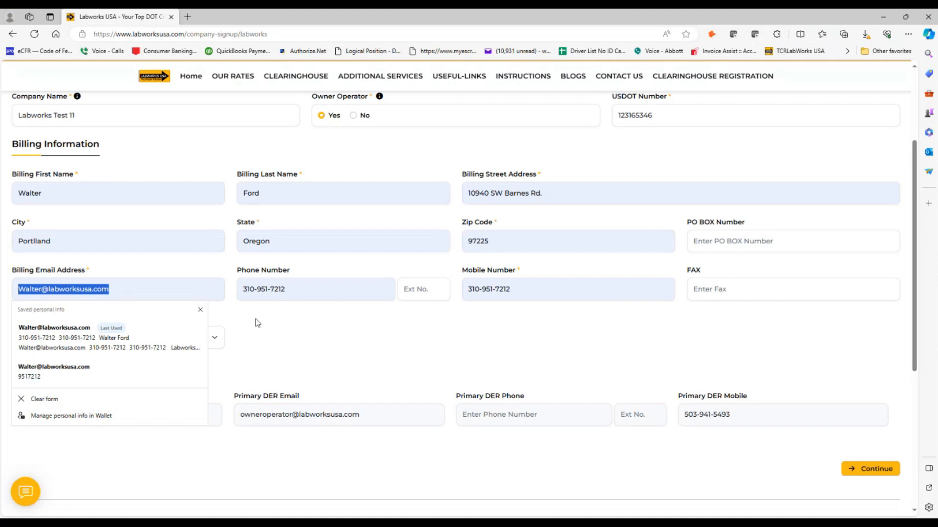
- Set Owner Operator back to No so the DER fields clear
scroll(256, 319, up, 3)
click(353, 253)
scroll(233, 361, down, 5)
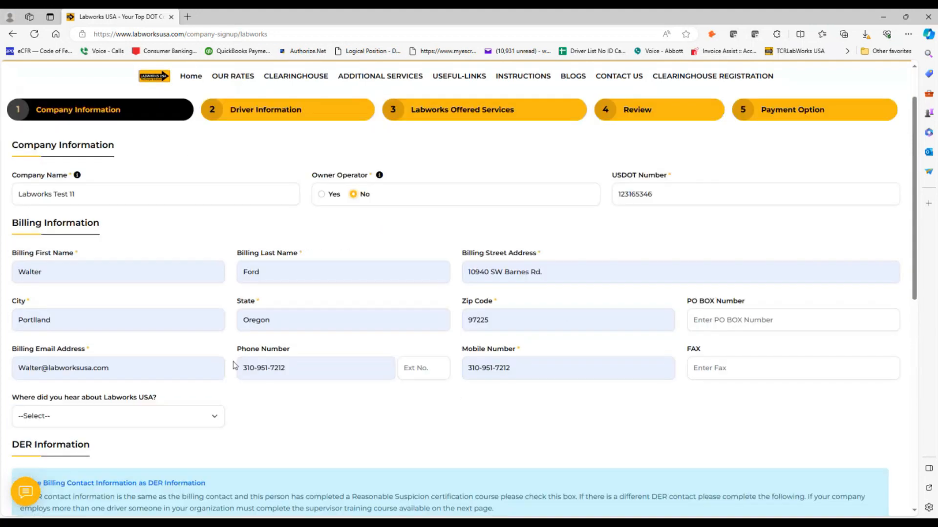
scroll(238, 251, up, 1)
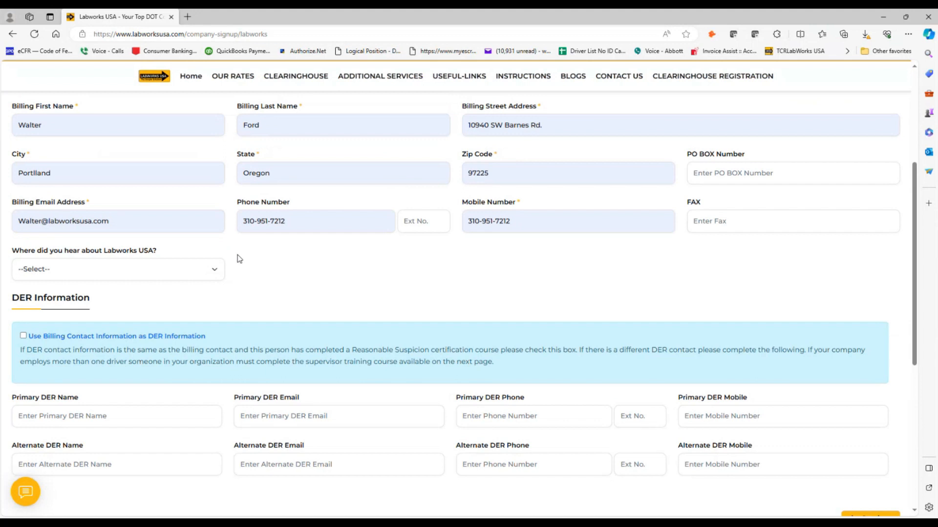
- Check the phone and mobile numbers, then choose 'Referral from a Friend' as the referral source
drag(288, 221, 262, 221)
drag(499, 220, 506, 221)
click(523, 219)
key(shift+Left)
drag(510, 221, 470, 225)
click(471, 245)
click(513, 226)
click(214, 274)
click(95, 312)
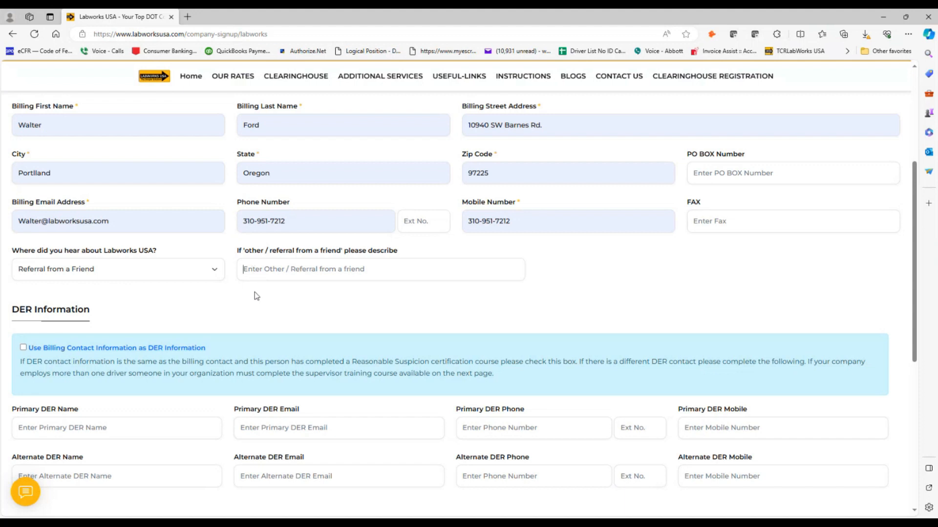
- Type the referring friend's name into the 'please describe' field, fixing the typo
click(253, 273)
text(waletr)
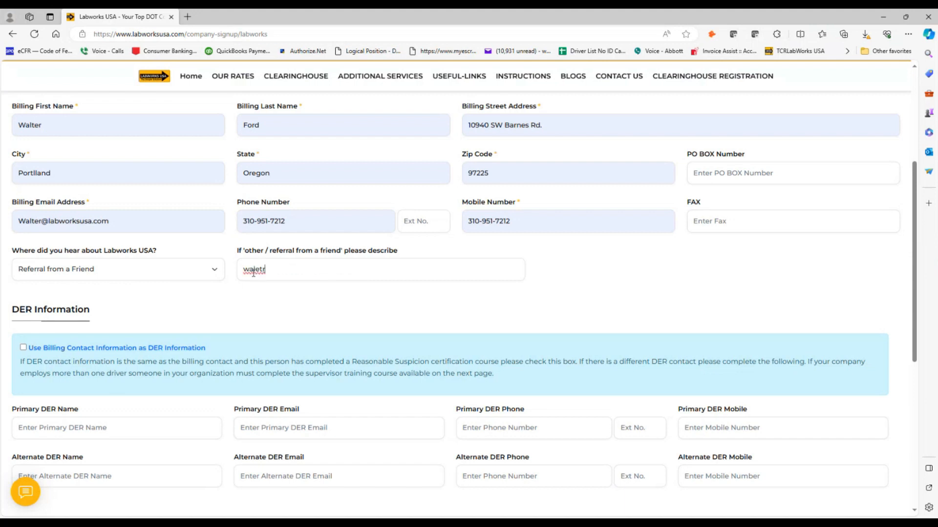
key(BackSpace)
key(BackSpace)
text(tger)
scroll(227, 319, down, 1)
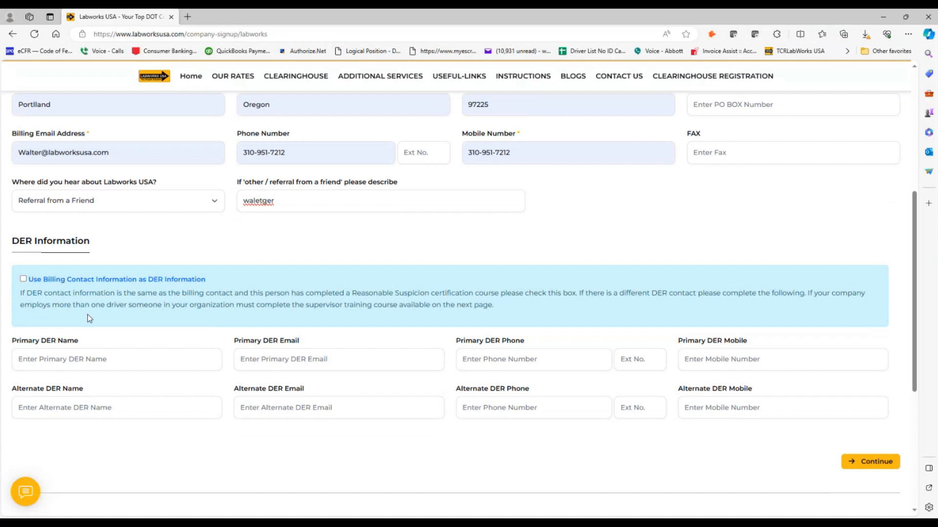
scroll(93, 318, up, 1)
scroll(96, 318, down, 1)
scroll(146, 360, up, 1)
scroll(151, 358, down, 2)
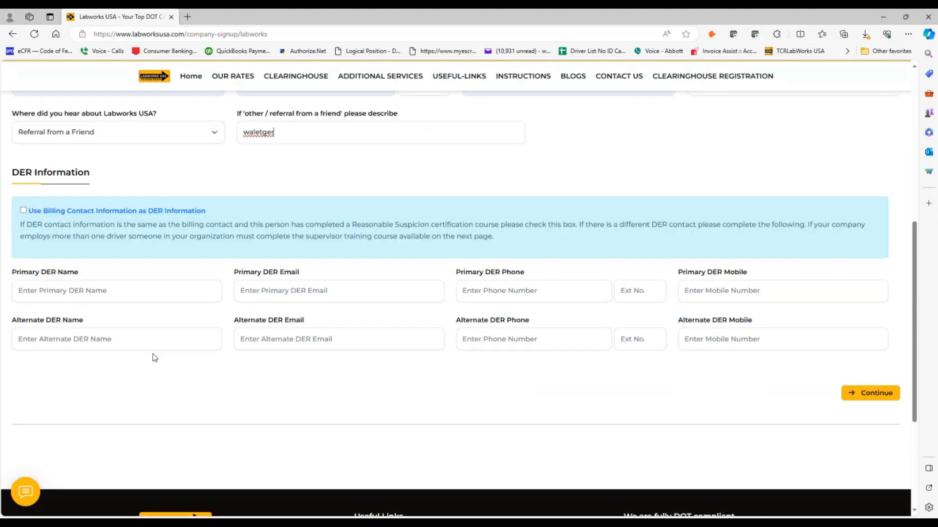
scroll(154, 355, up, 1)
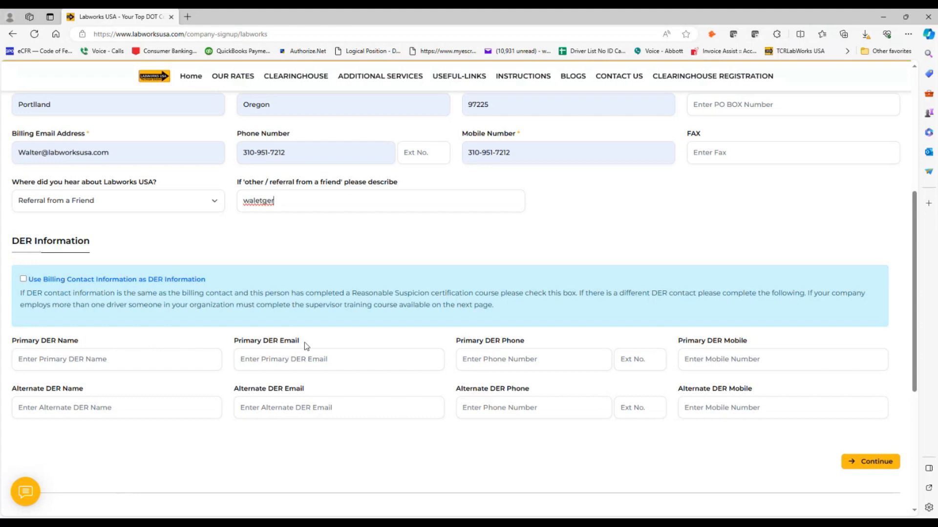
scroll(234, 288, up, 1)
scroll(234, 288, up, 1)
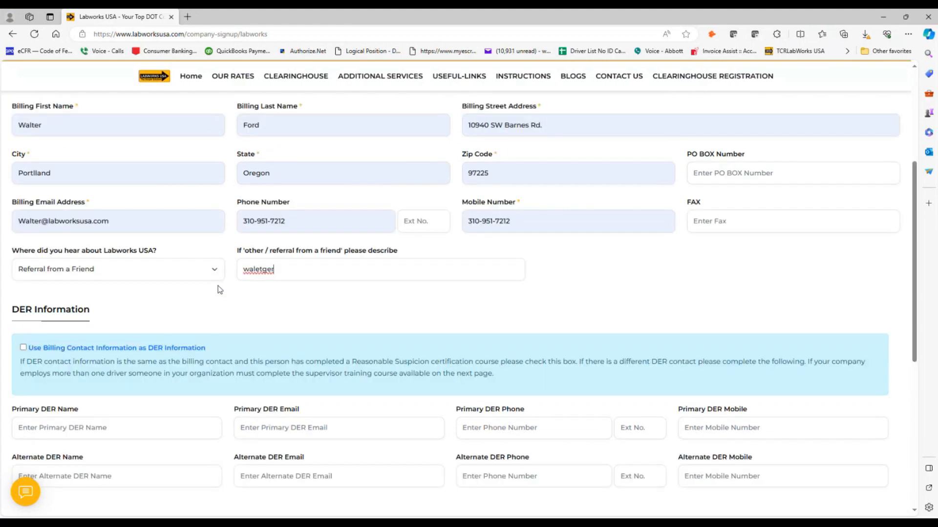
scroll(115, 207, up, 3)
- Untick 'Use Billing Contact Information as DER Information' and autofill Primary DER name, e-mail and phone
scroll(160, 244, down, 1)
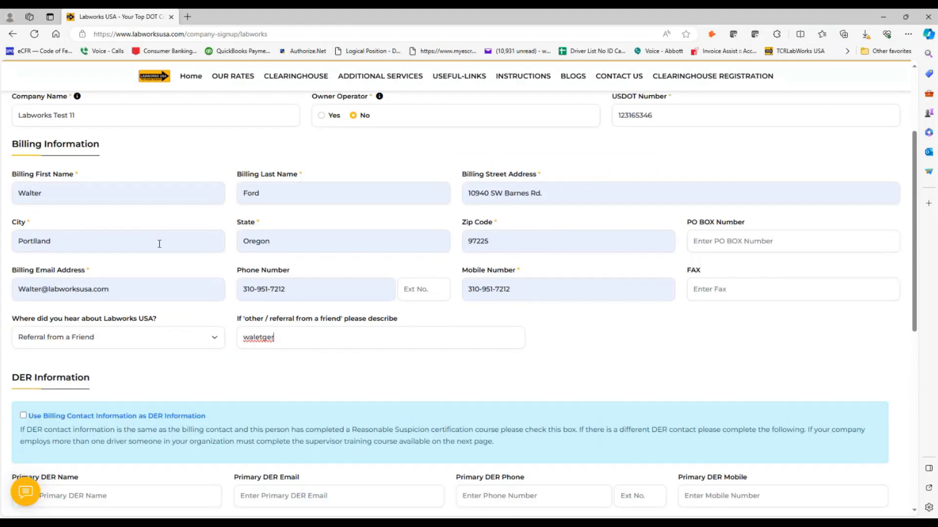
scroll(160, 244, down, 1)
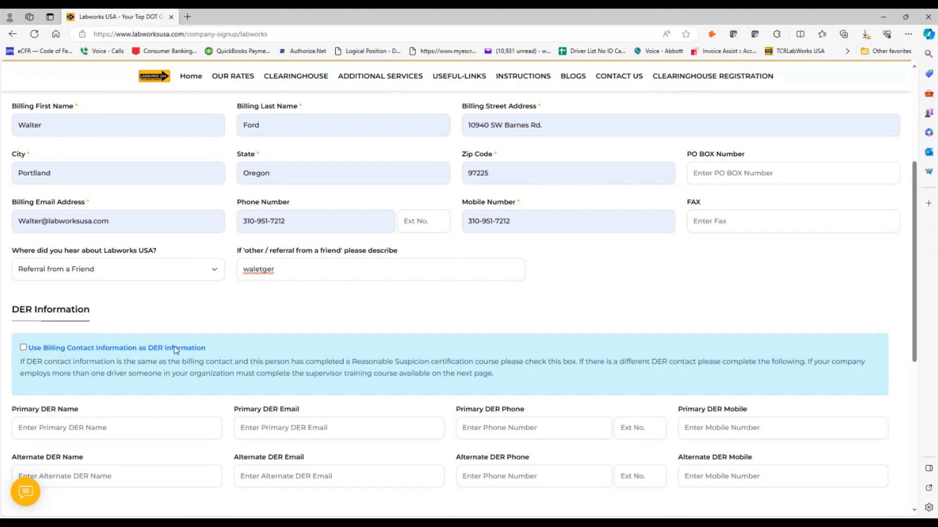
click(23, 348)
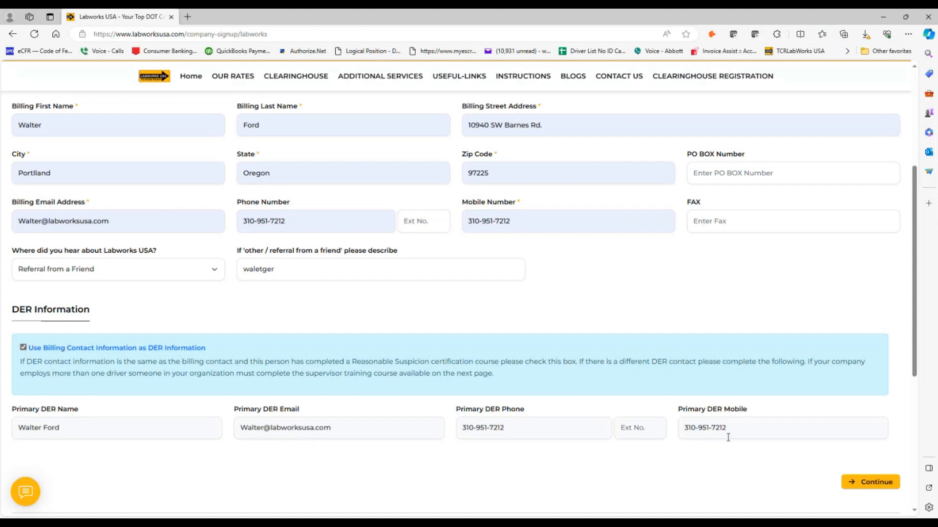
click(23, 348)
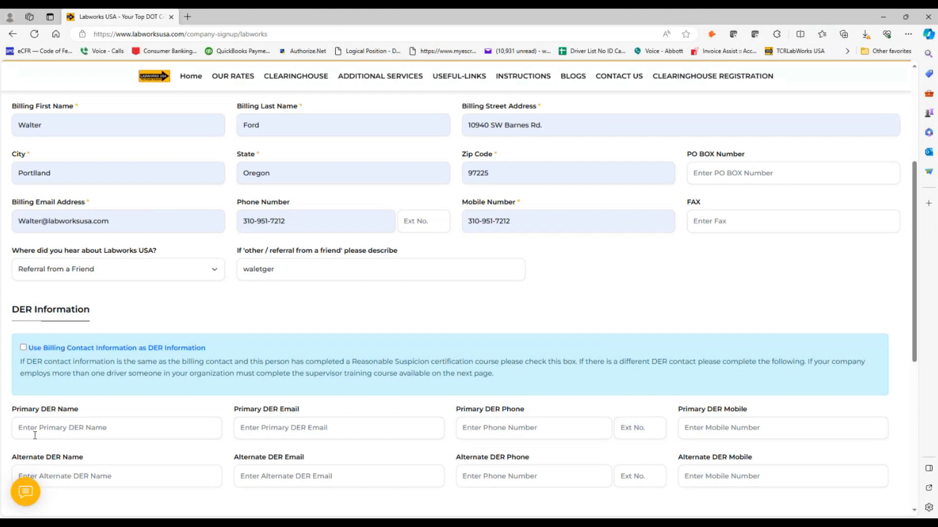
click(35, 430)
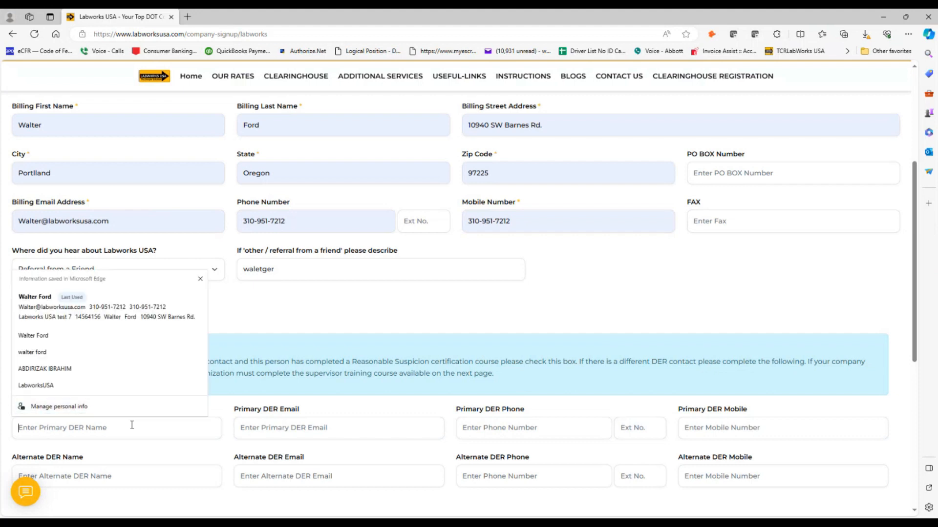
click(42, 336)
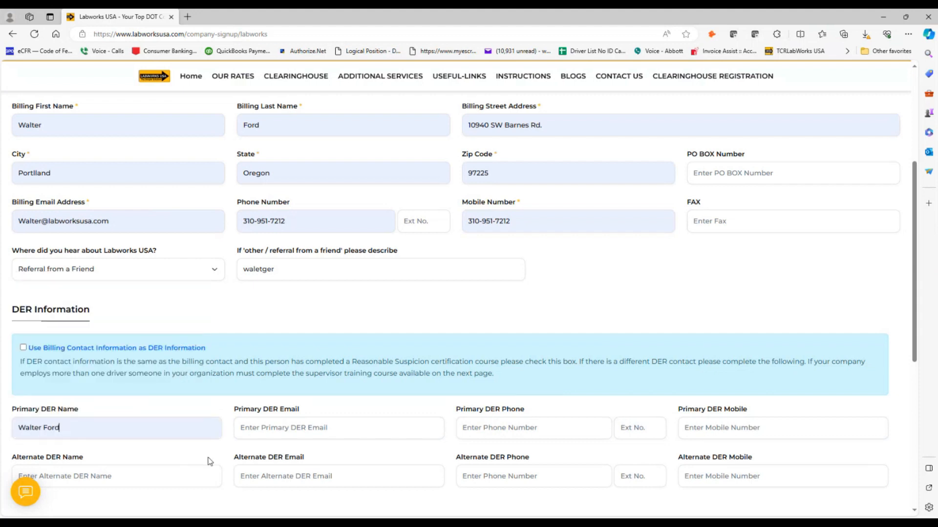
click(240, 429)
click(264, 327)
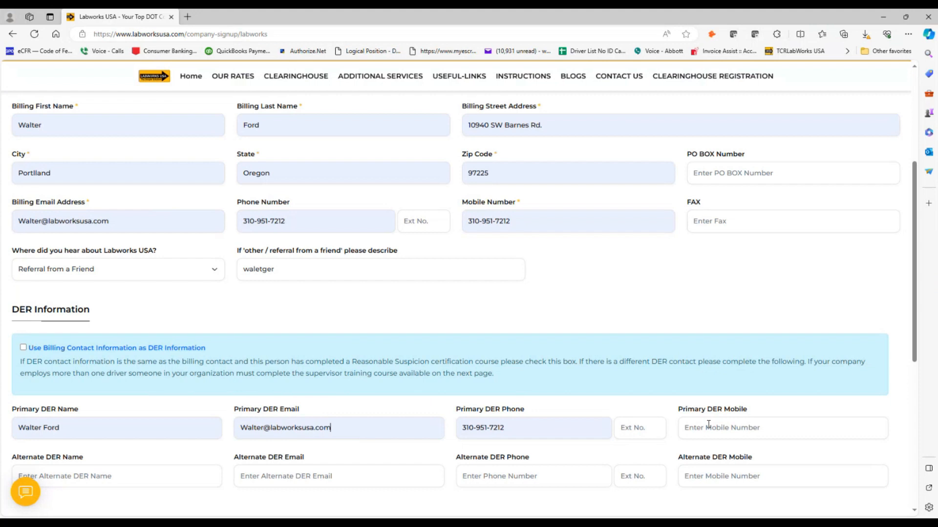
scroll(676, 399, down, 3)
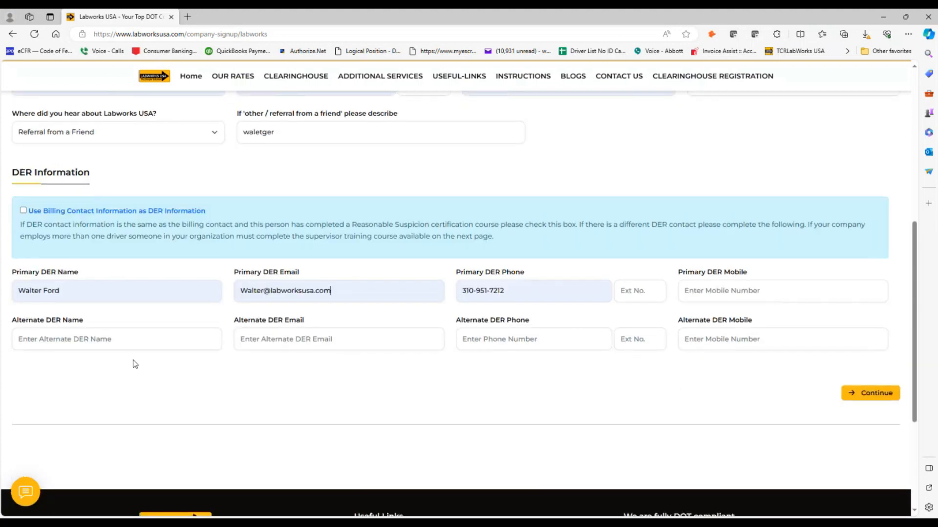
click(314, 337)
click(512, 344)
click(26, 494)
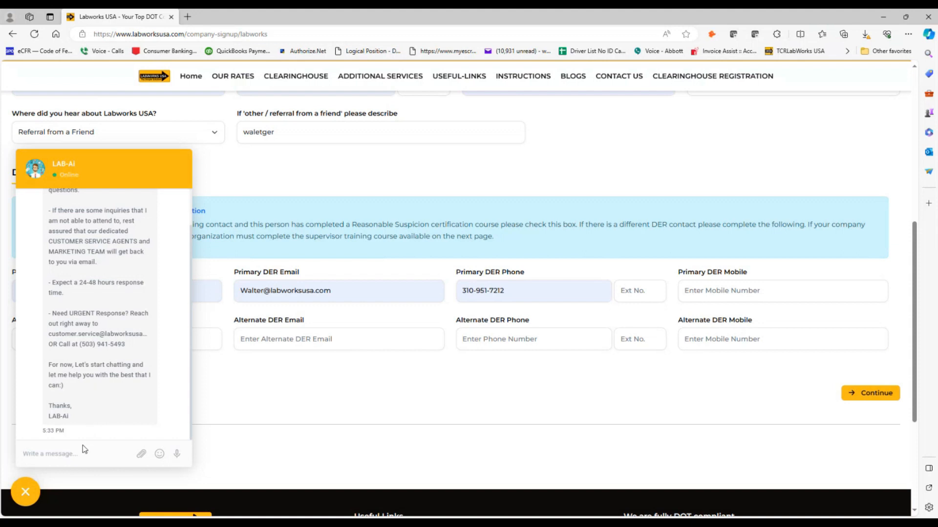
click(27, 492)
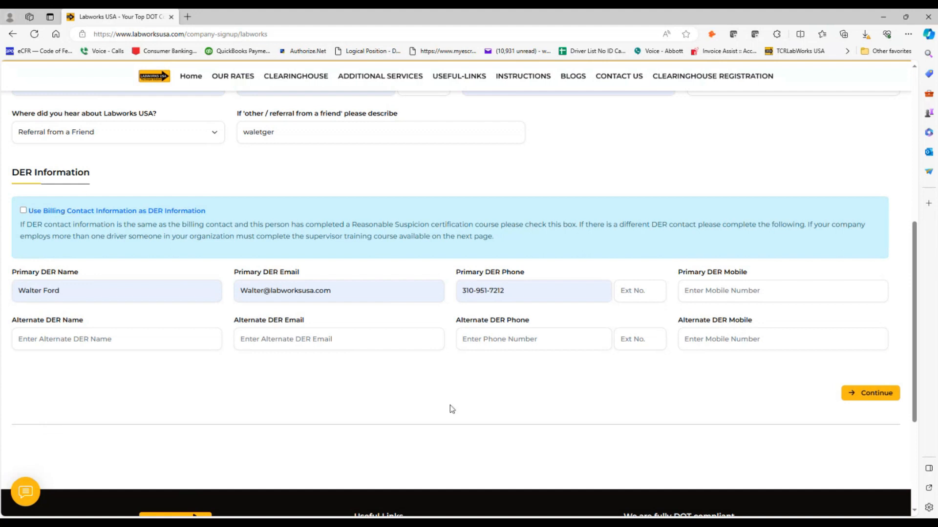
scroll(513, 408, up, 7)
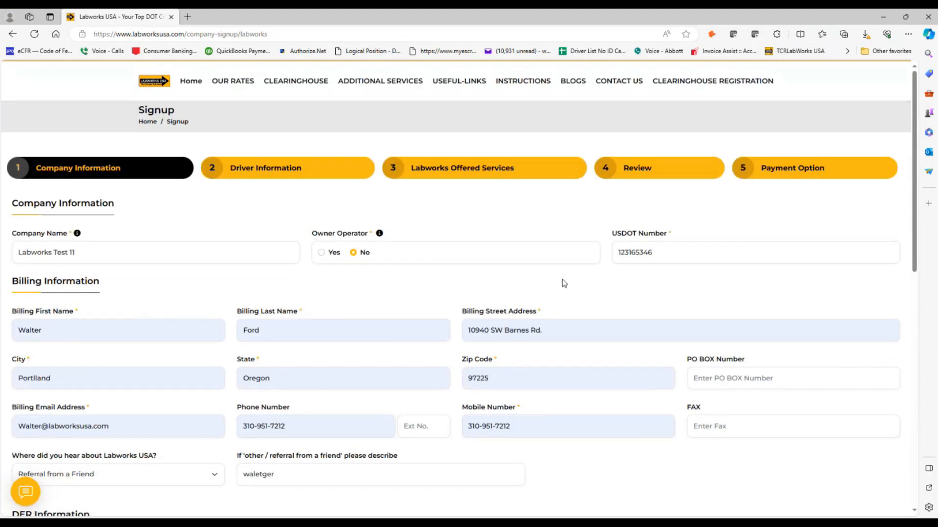
scroll(333, 324, down, 5)
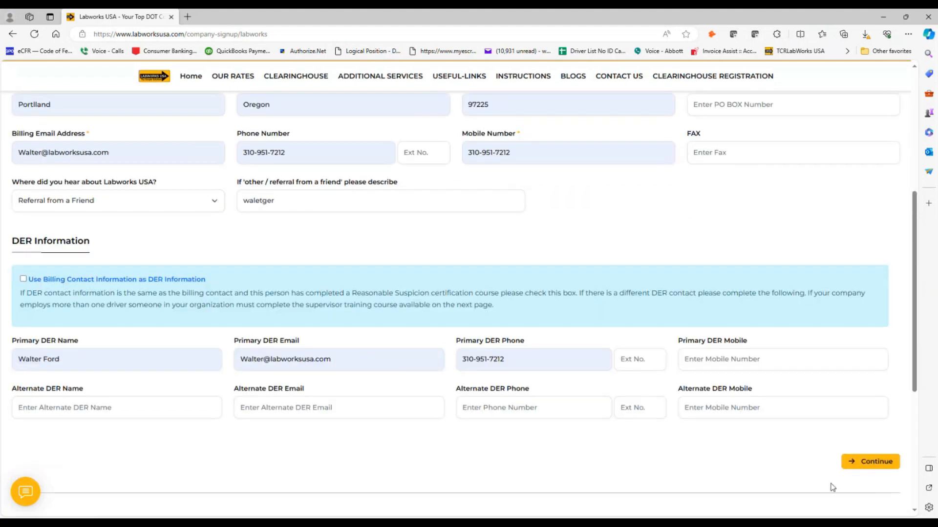
- Continue to Driver Info, autofill the new driver's details and pick the date of birth
click(857, 467)
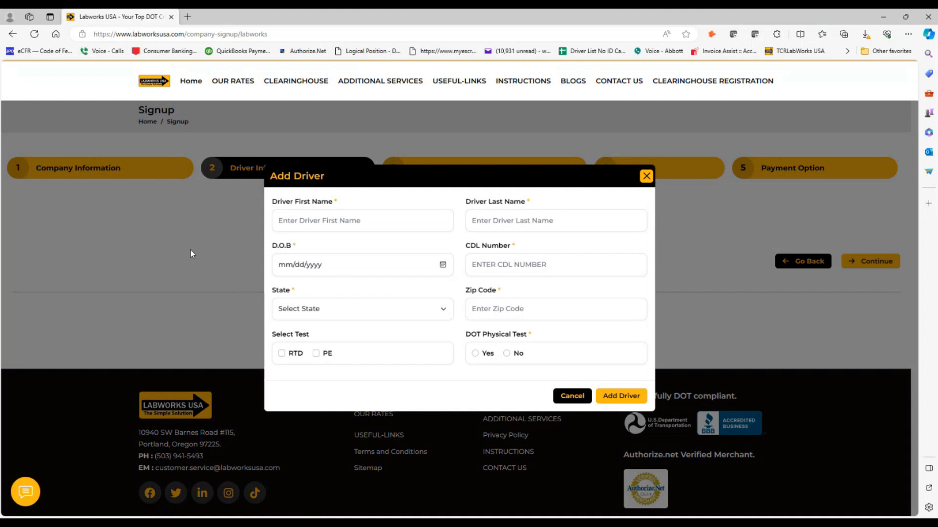
click(296, 230)
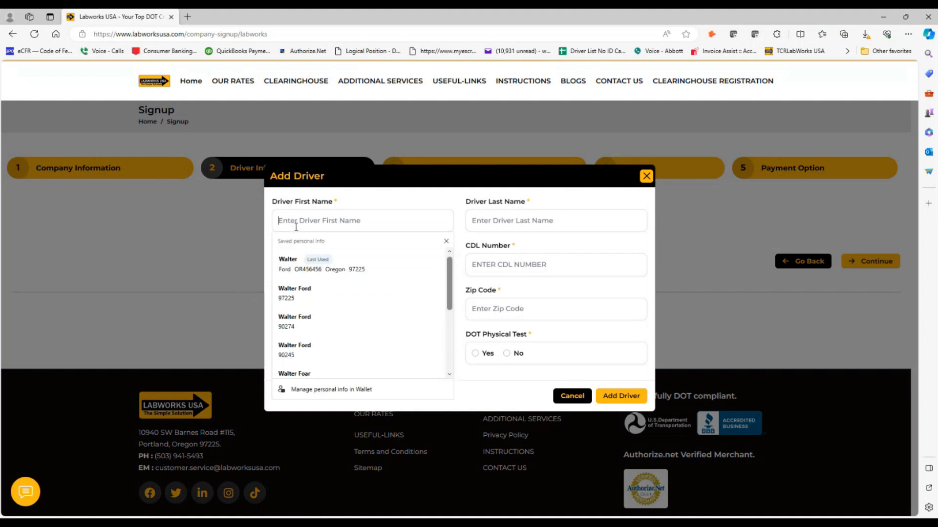
click(313, 264)
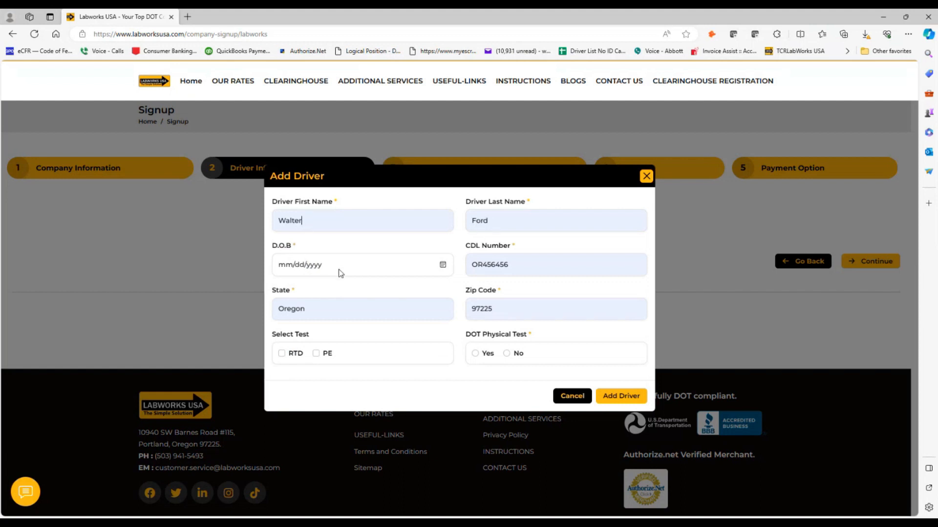
click(443, 267)
text(01/05/2006)
click(334, 343)
click(327, 355)
- Inspect the driver's existing CDL number and State fields in the Add Driver form
drag(515, 268, 469, 269)
click(397, 308)
double_click(522, 261)
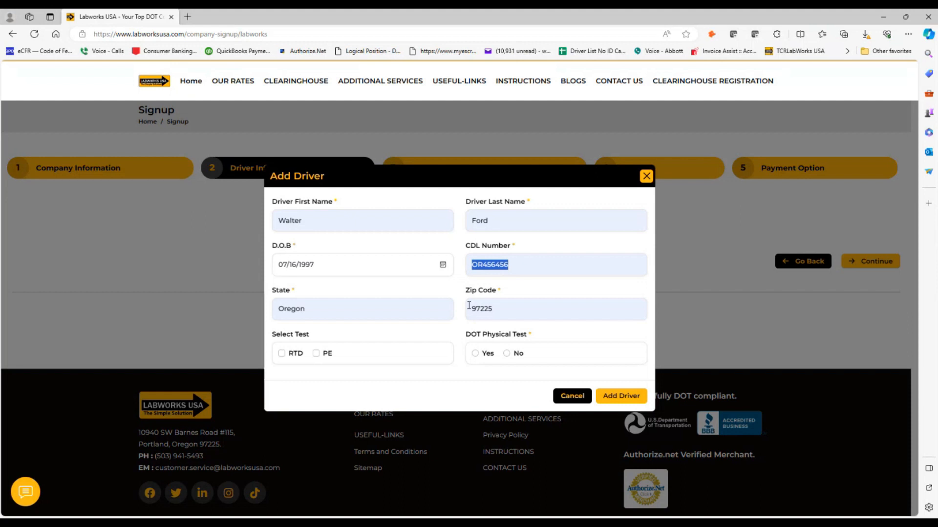
click(360, 223)
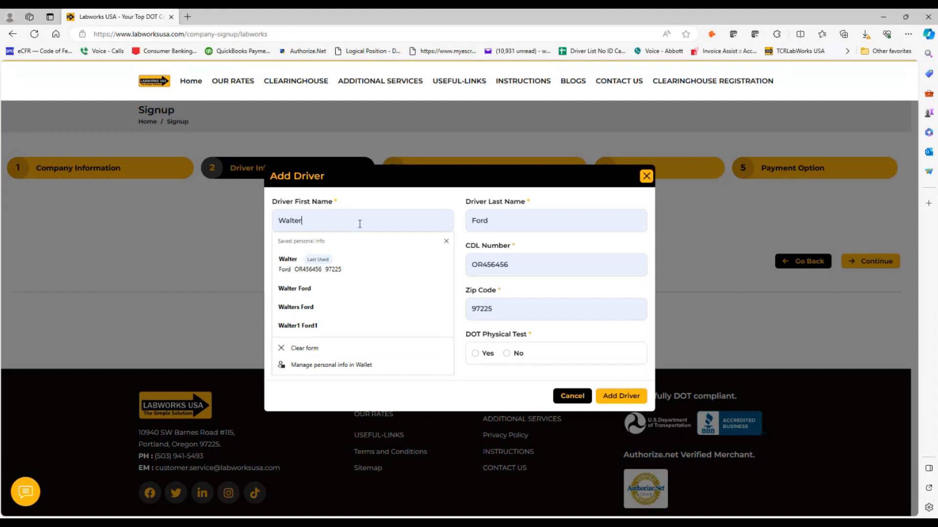
click(429, 204)
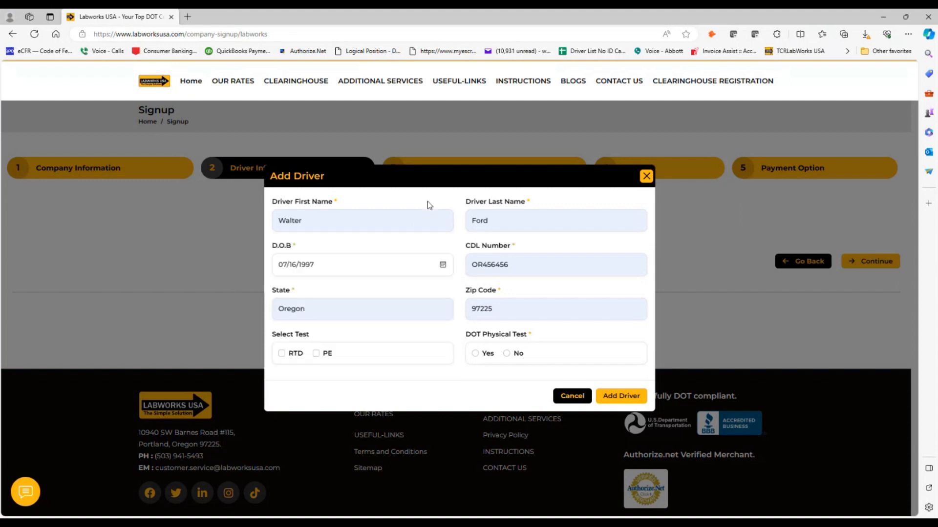
click(308, 347)
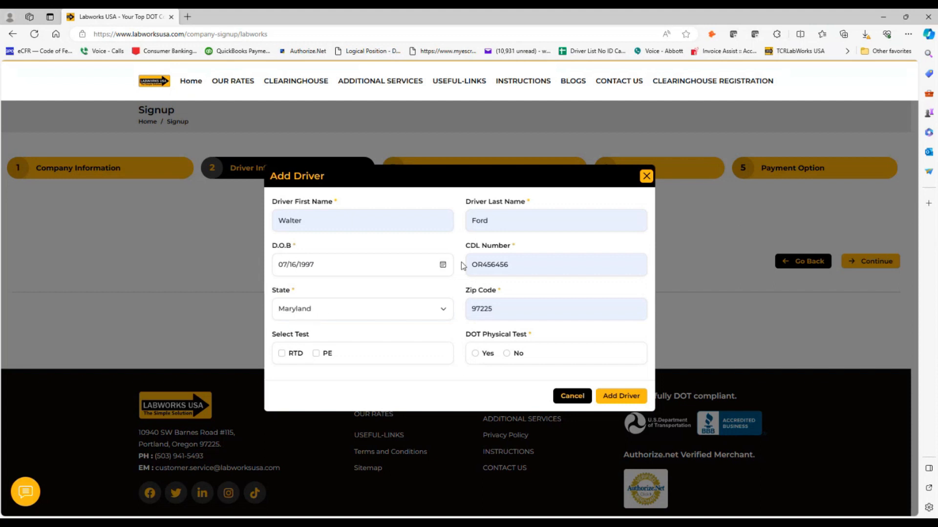
drag(512, 265, 472, 268)
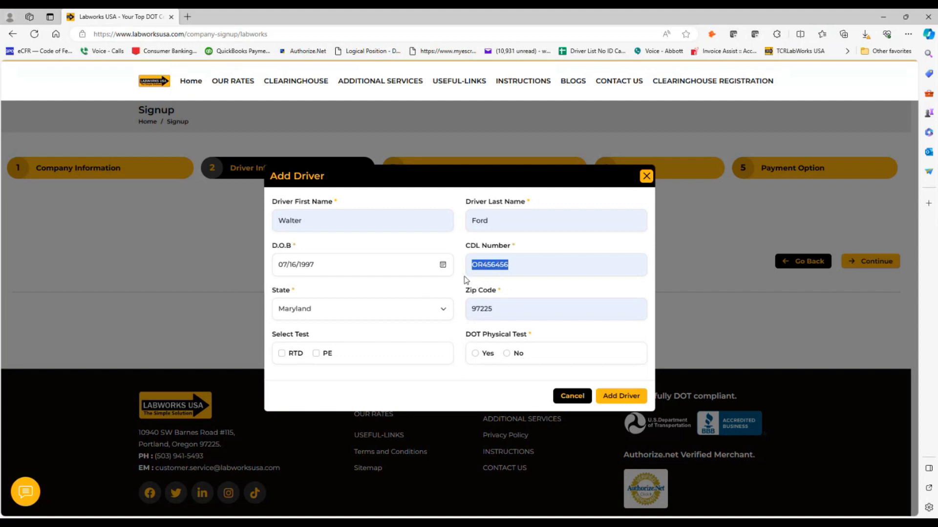
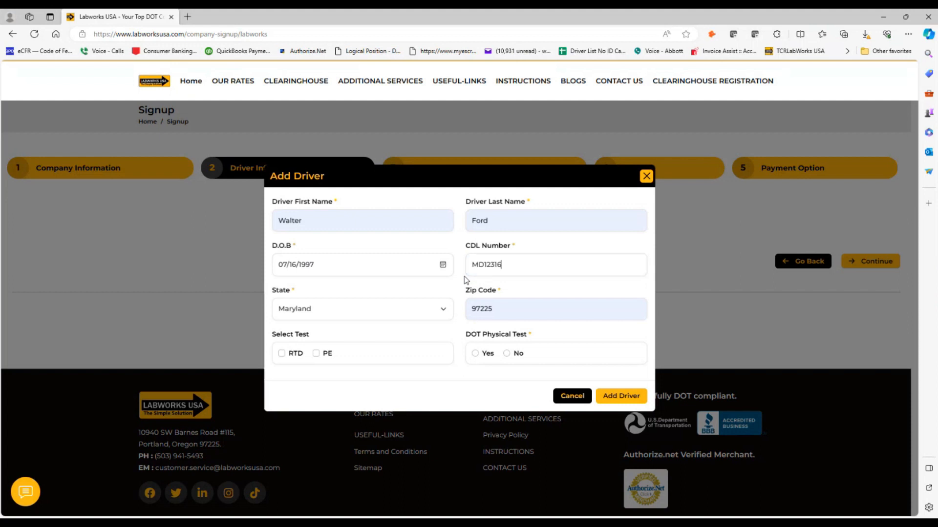
click(483, 264)
double_click(483, 268)
click(484, 266)
- Revisit the Zip Code field, dismissing the saved-info suggestions each time
click(500, 307)
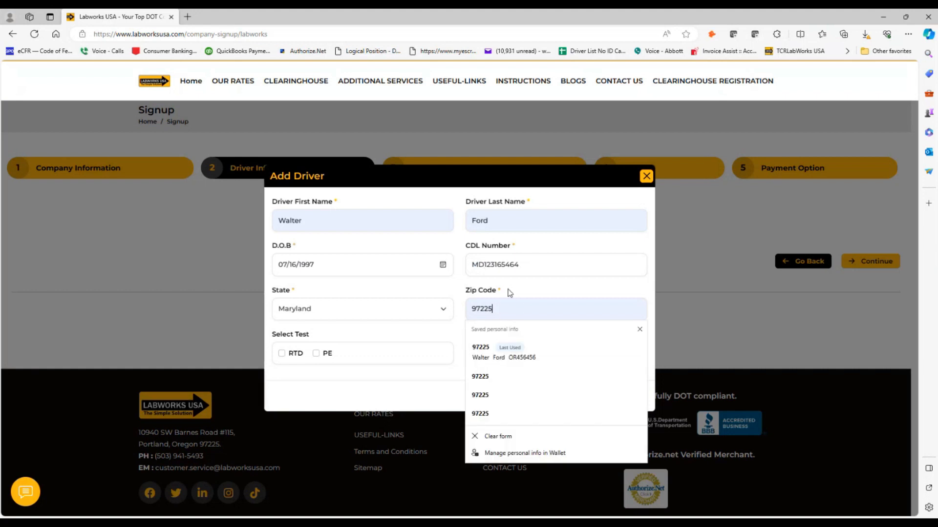
click(509, 294)
click(491, 308)
click(514, 294)
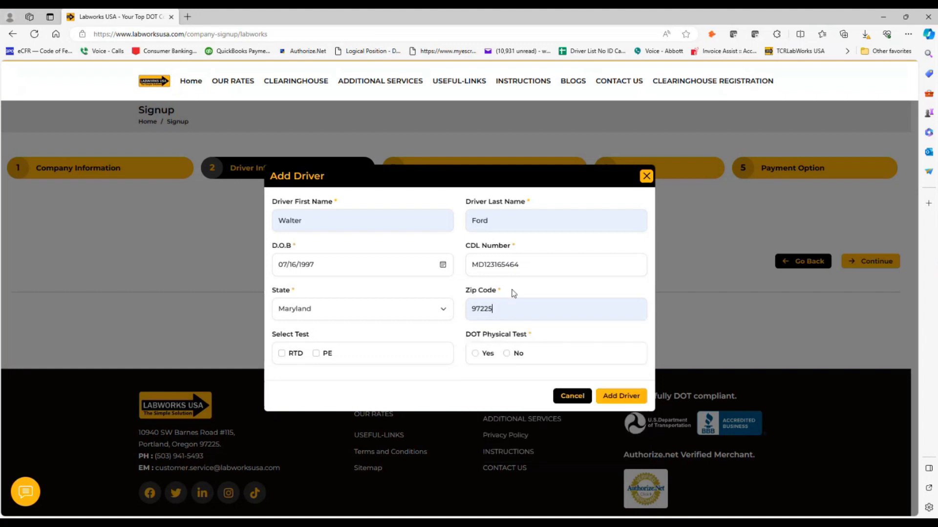
click(493, 309)
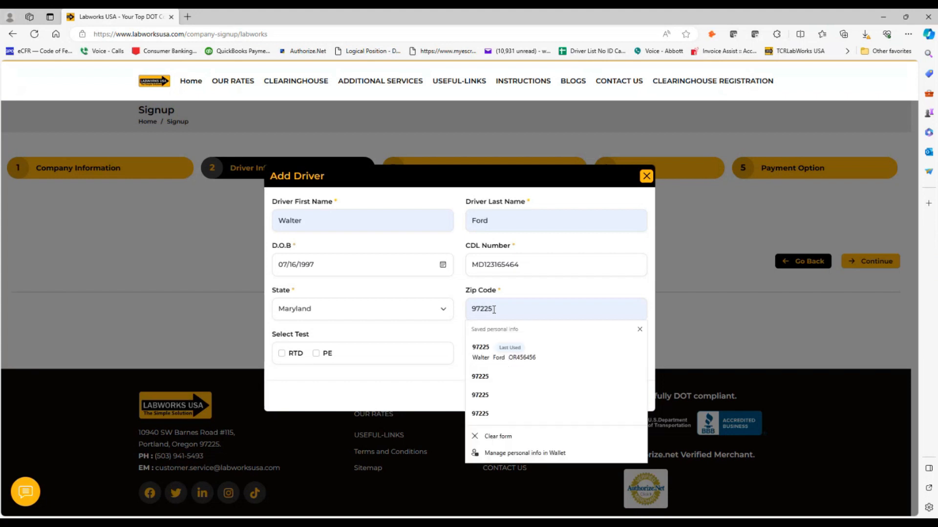
click(505, 299)
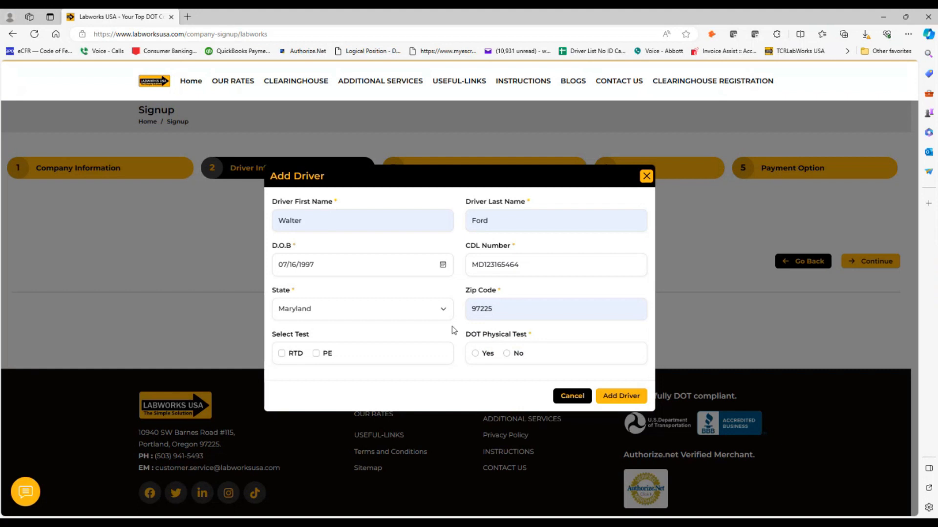
- Tick RTD as the driver's test and, after trying Alcohol and Drug, set Return to Duty to Both
click(281, 353)
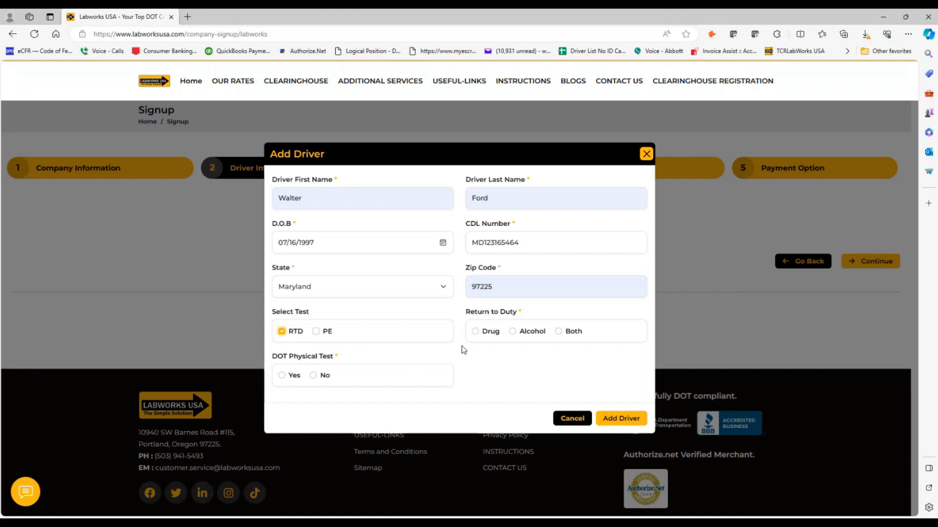
click(556, 332)
click(513, 332)
click(475, 332)
click(558, 332)
- Switch the driver's test from RTD to PE and answer Yes to DOT Physical Test
click(316, 332)
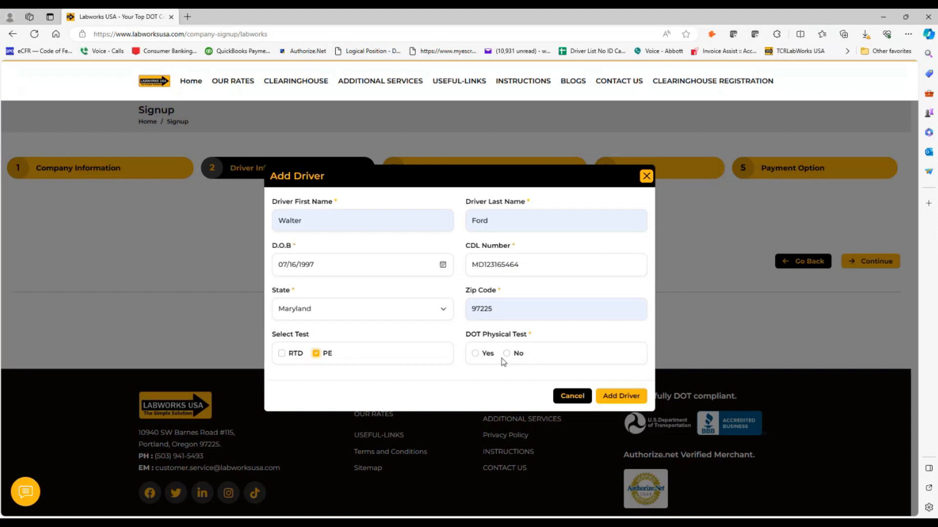
click(475, 354)
- Save the driver to the signup and close the extra empty Add Driver form
click(620, 393)
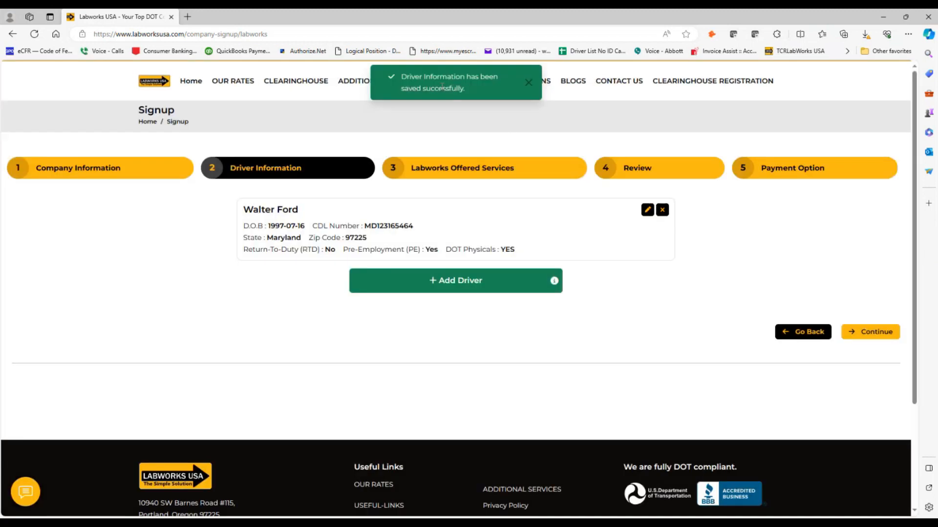
click(474, 285)
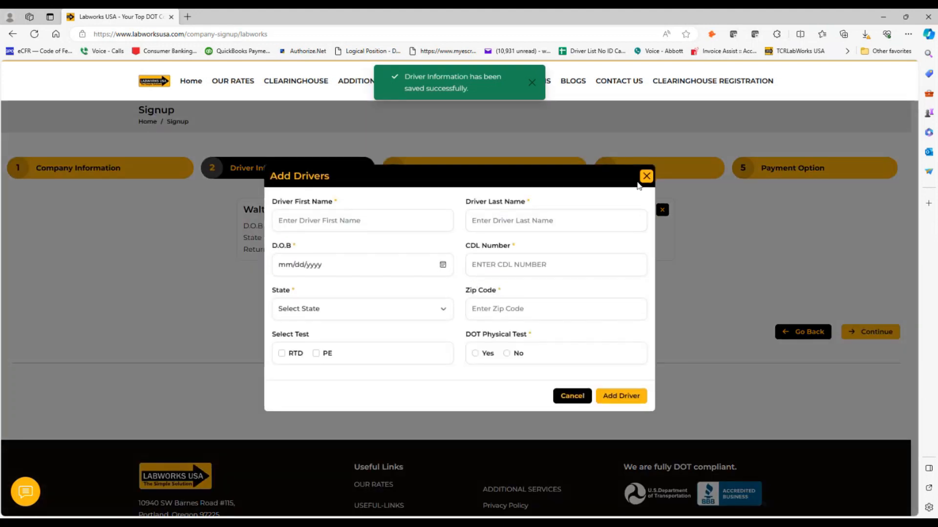
click(646, 176)
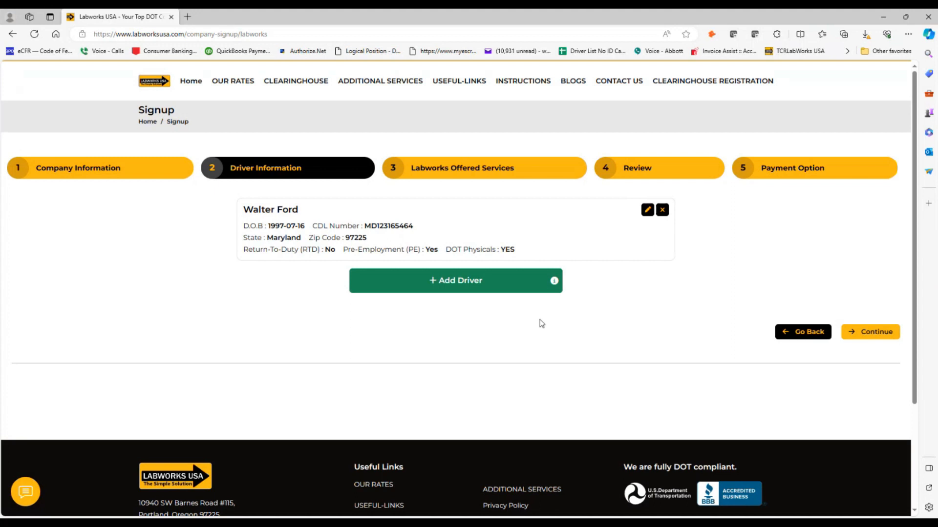
- Advance to Offered Services and keep Labworks managing the FMCSA Clearinghouse queries
mouse_move(555, 286)
click(863, 336)
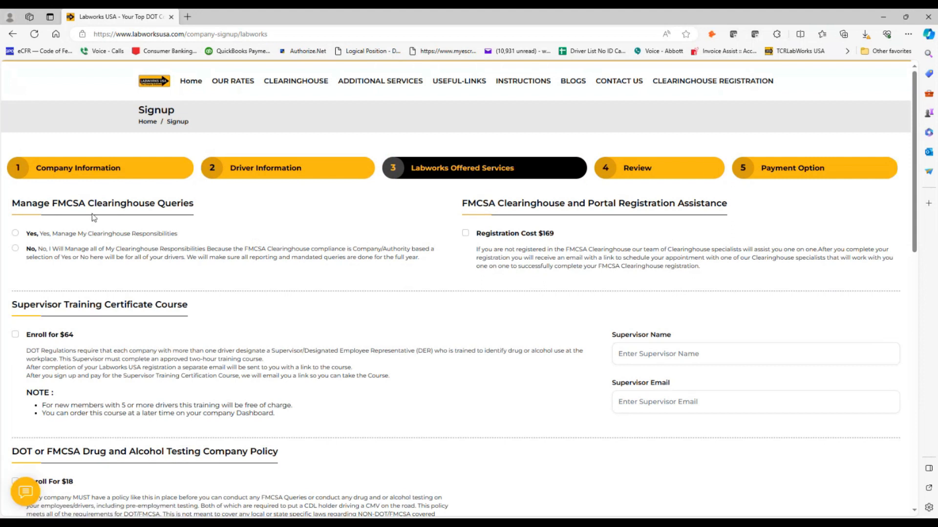
drag(16, 204, 200, 205)
click(203, 229)
click(17, 233)
click(15, 248)
click(15, 234)
- Add the $169 Clearinghouse registration assistance to the order
drag(498, 206, 567, 204)
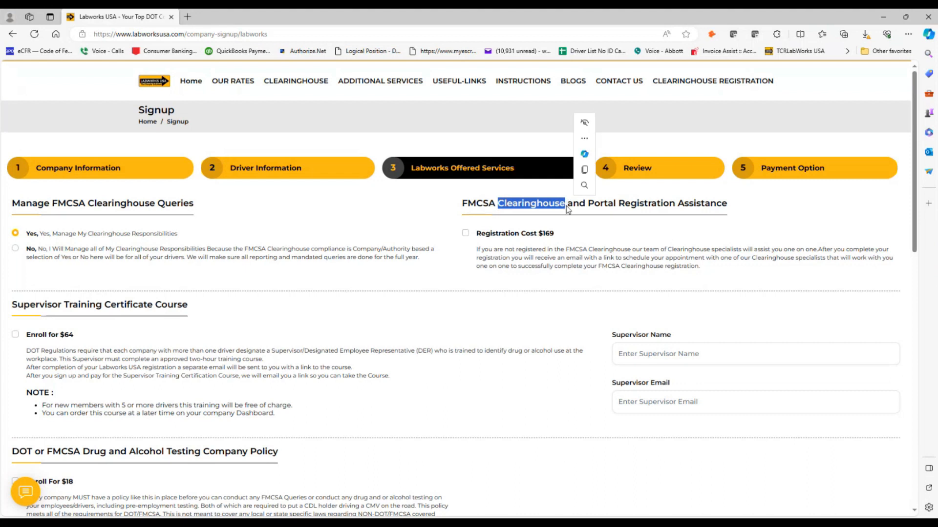
click(595, 206)
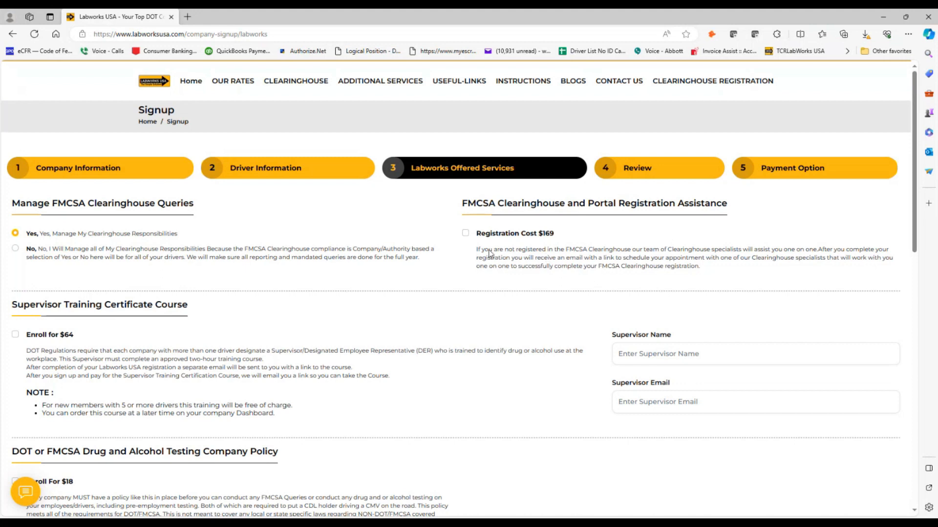
click(466, 235)
- Drop the $169 registration, enroll in $64 Supervisor Training, and autofill the supervisor's name and e-mail
click(466, 234)
click(15, 335)
click(629, 348)
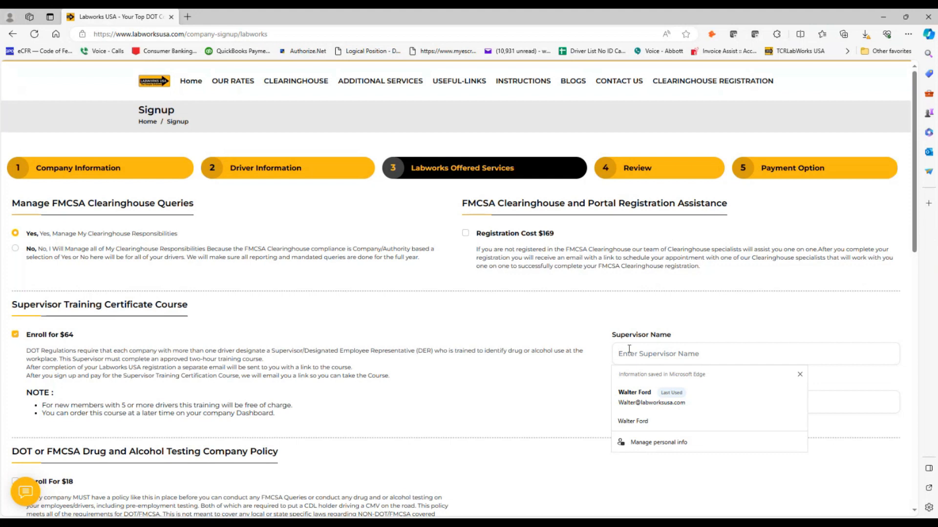
click(634, 396)
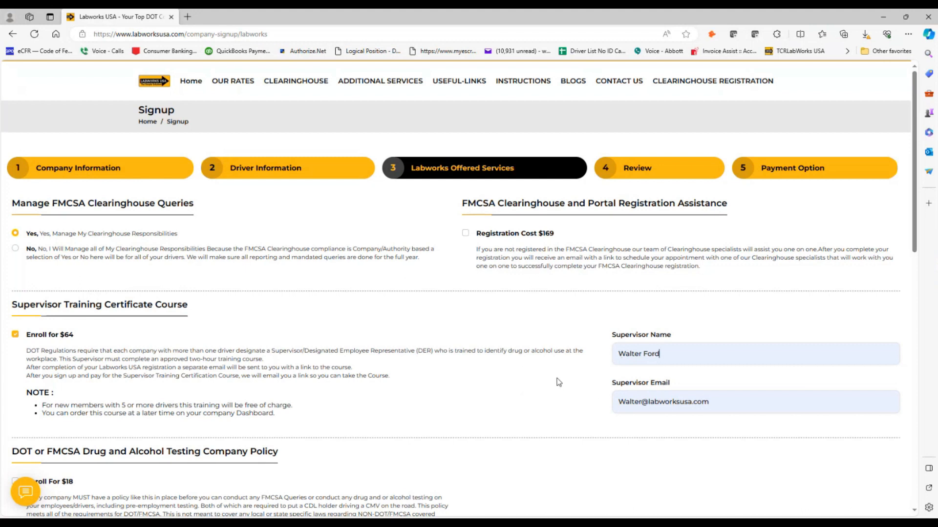
- Tick 'Enroll For $18' under DOT or FMCSA Drug and Alcohol Testing Company Policy
scroll(493, 382, down, 3)
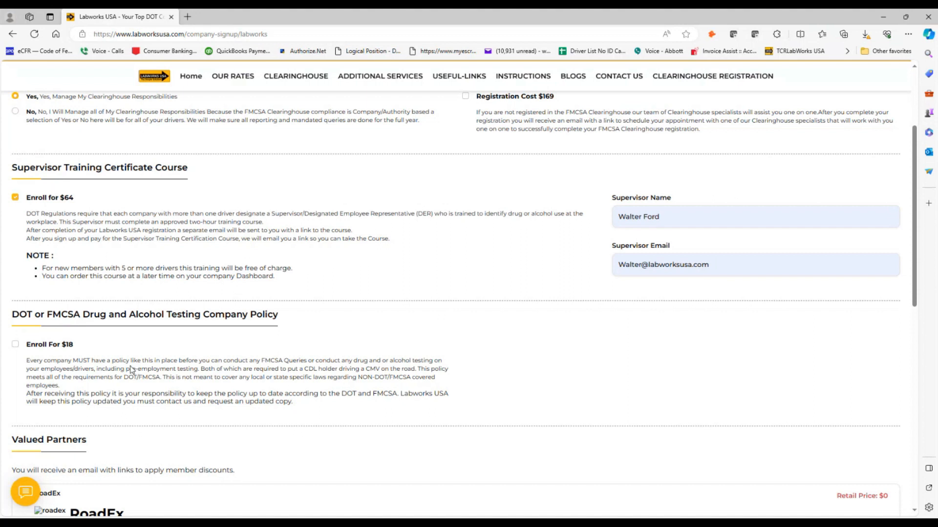
click(16, 345)
click(15, 345)
drag(28, 363, 76, 390)
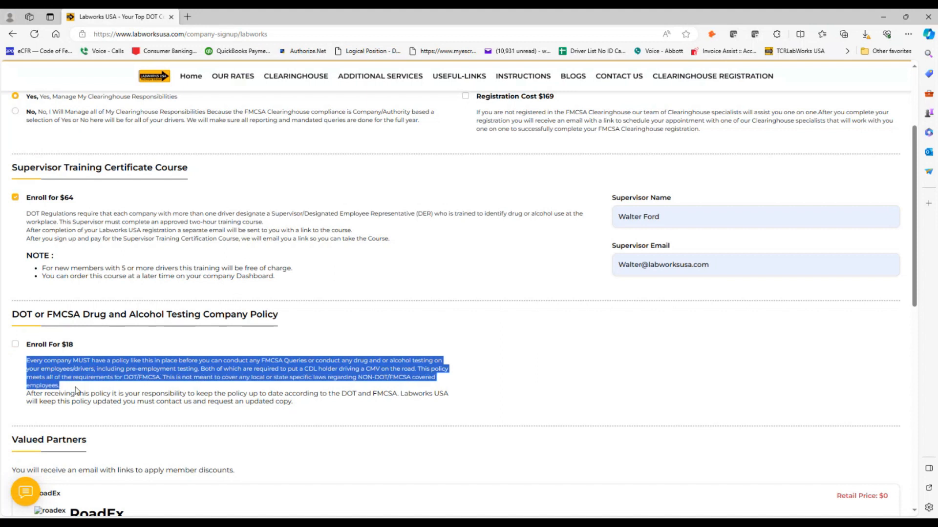
click(71, 390)
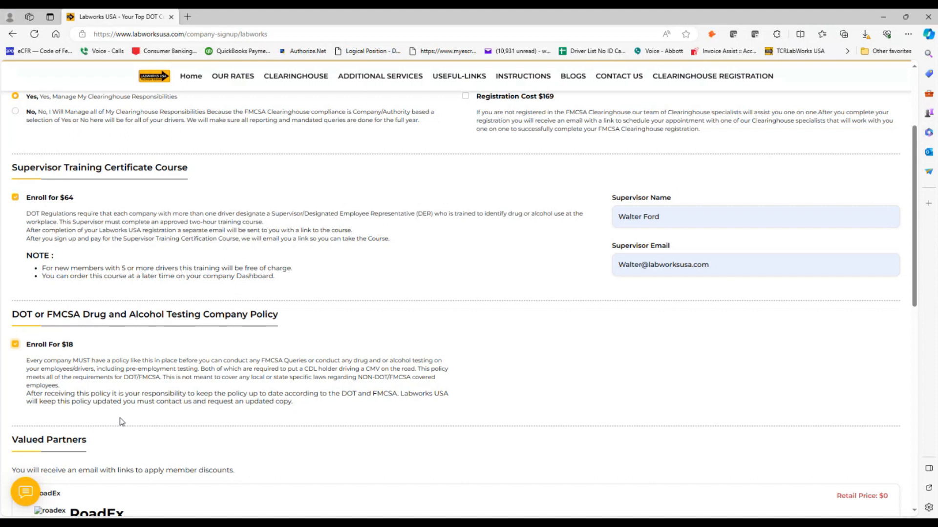
- Opt in to the $0 RoadEx truck insurance offer under Valued Partners
scroll(136, 417, down, 3)
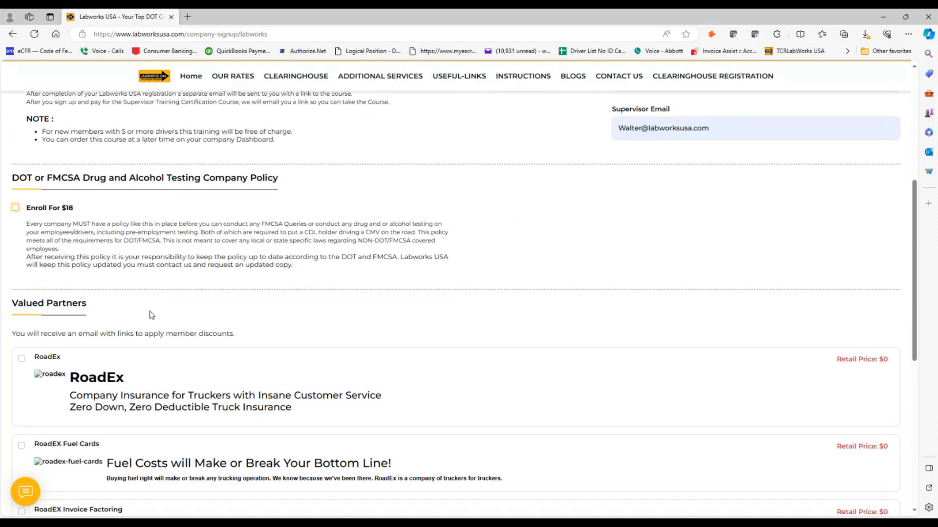
scroll(110, 318, down, 3)
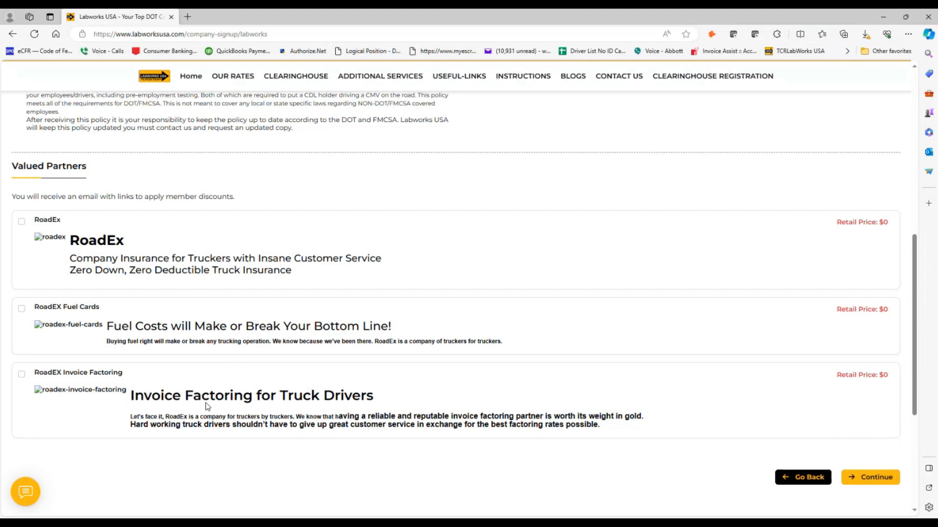
scroll(207, 403, down, 1)
scroll(208, 403, up, 2)
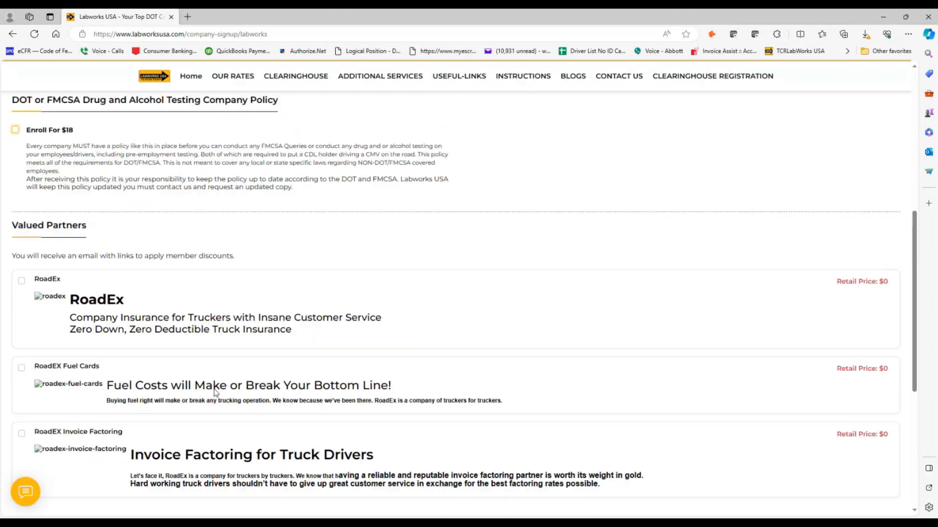
scroll(215, 390, down, 1)
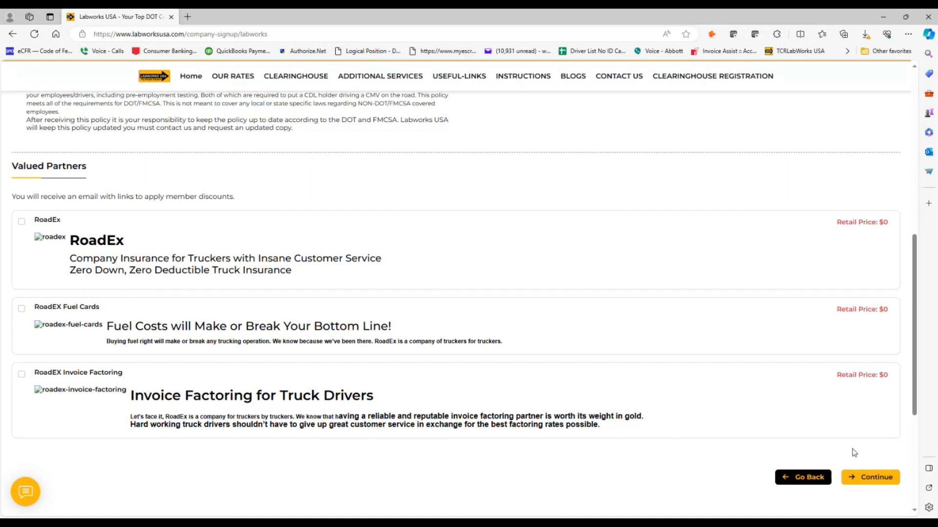
click(21, 221)
scroll(610, 360, down, 1)
scroll(611, 357, up, 6)
scroll(611, 357, up, 3)
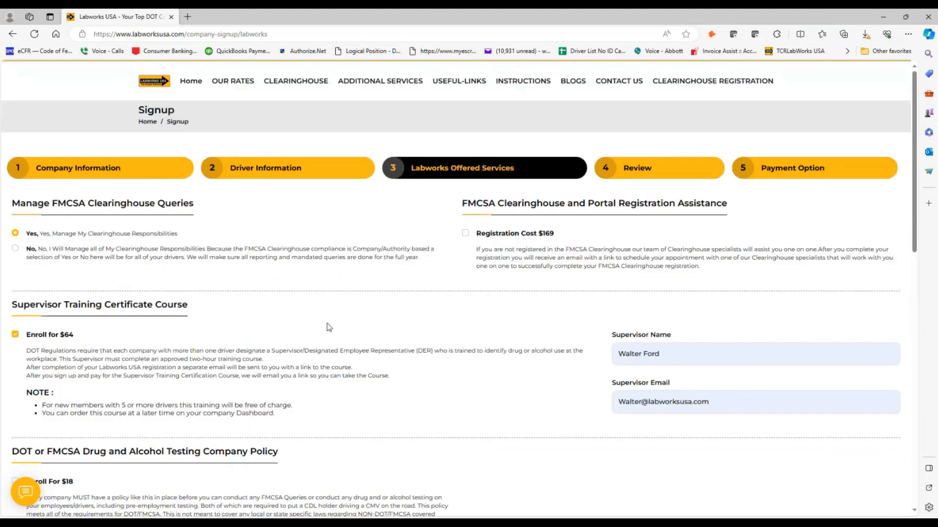
scroll(465, 331, down, 10)
- Continue to the Review step and look over the $323.95 price table and promo code field
click(860, 481)
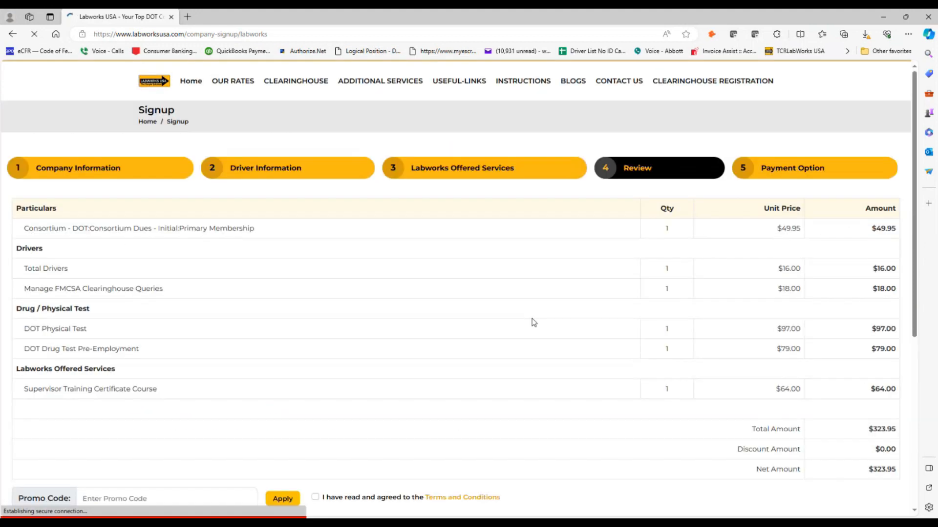
scroll(528, 320, down, 6)
scroll(519, 318, up, 4)
scroll(520, 319, up, 2)
scroll(520, 318, down, 1)
scroll(520, 319, up, 1)
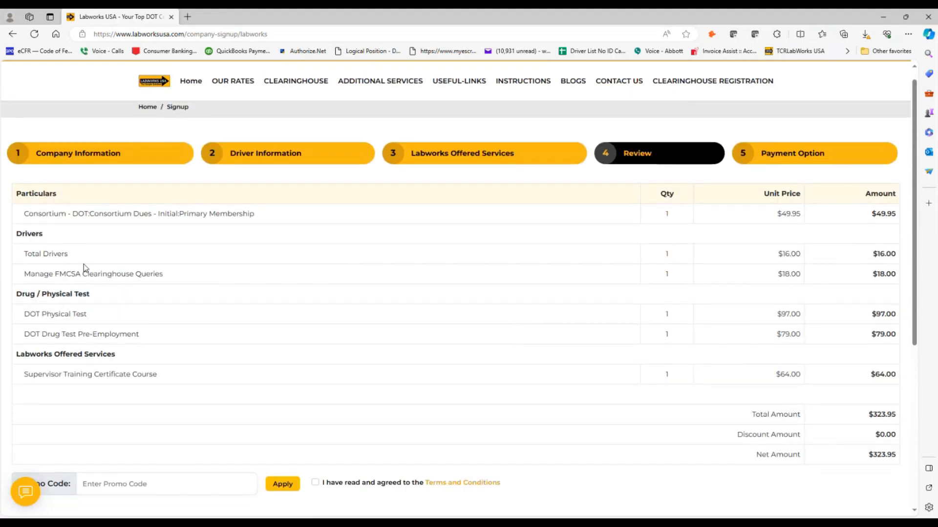
scroll(117, 381, down, 2)
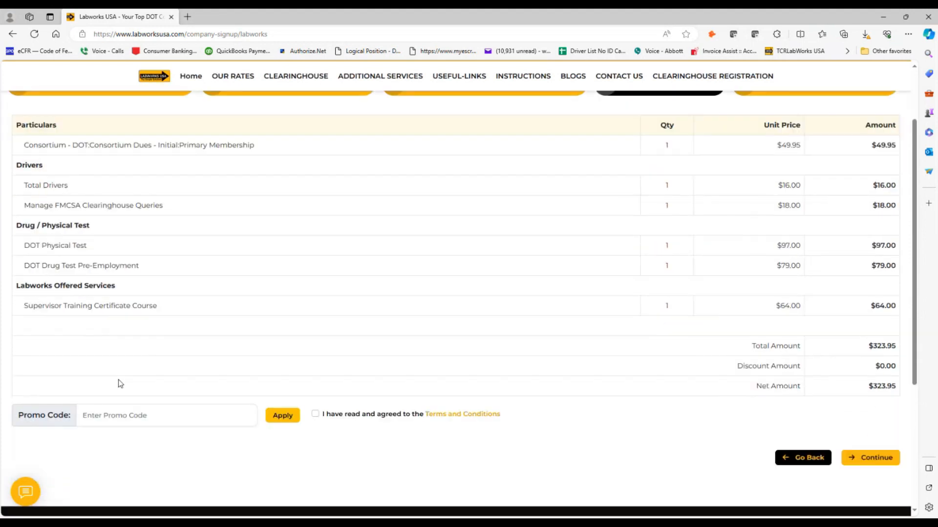
click(89, 419)
- Read through the DOT Drug Testing terms in a new tab, then return to the order review
click(453, 419)
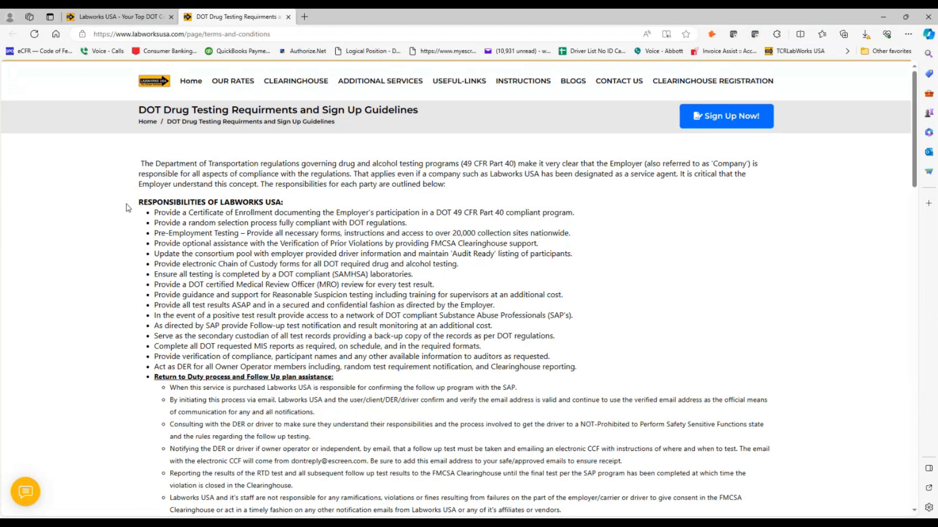
scroll(126, 207, down, 2)
scroll(126, 207, down, 1)
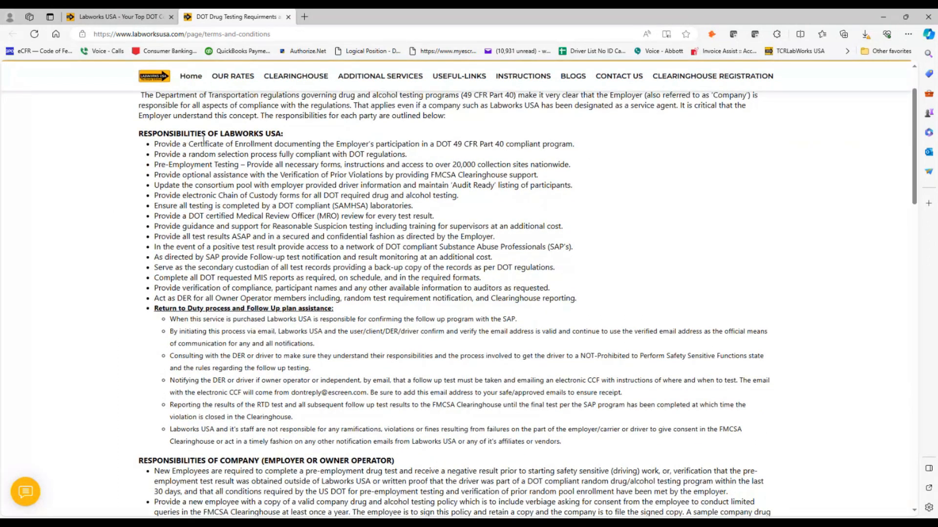
scroll(190, 359, down, 5)
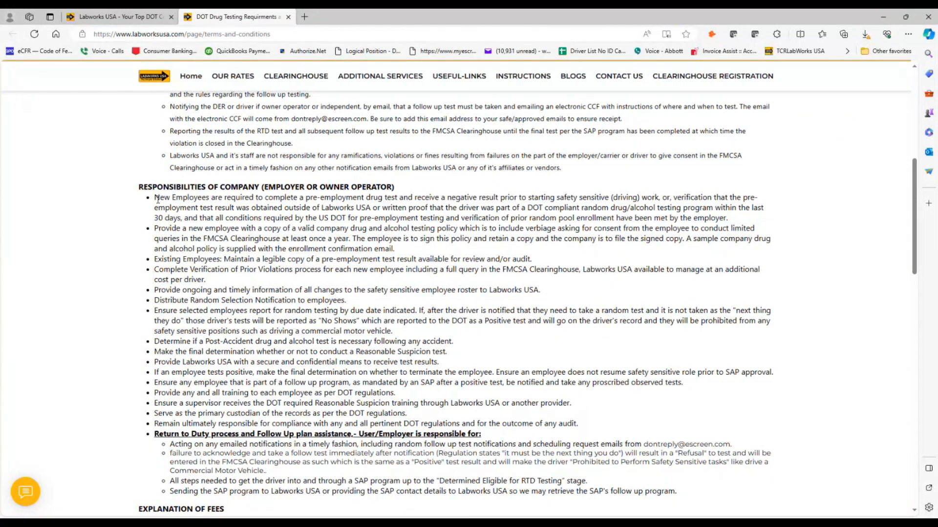
scroll(158, 199, down, 4)
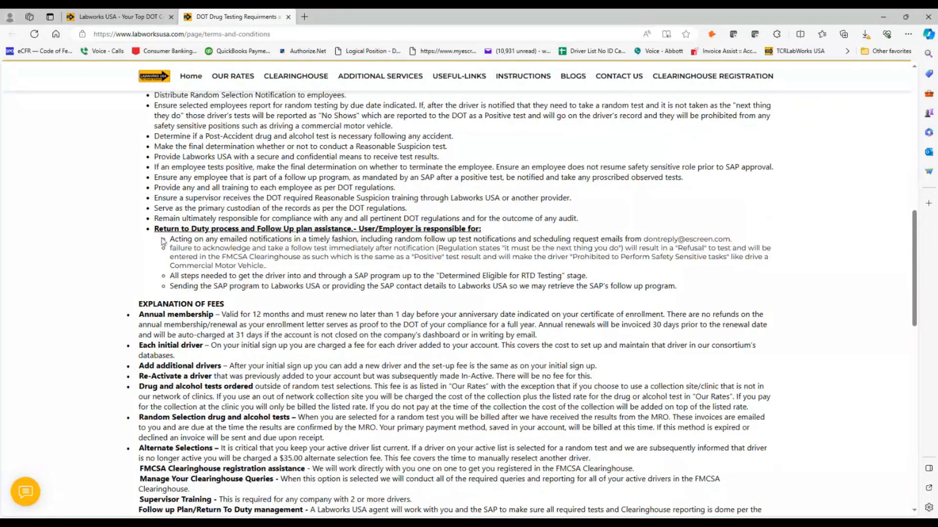
scroll(111, 318, down, 3)
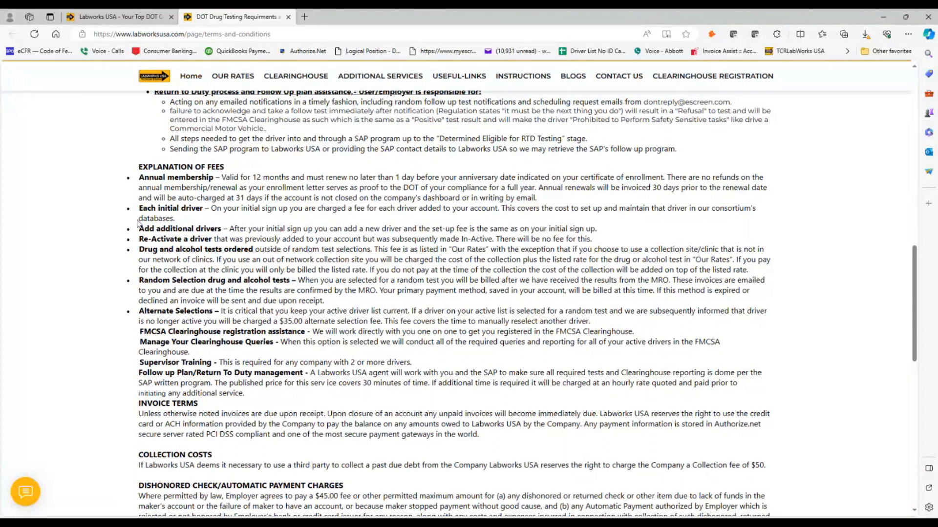
scroll(118, 329, down, 3)
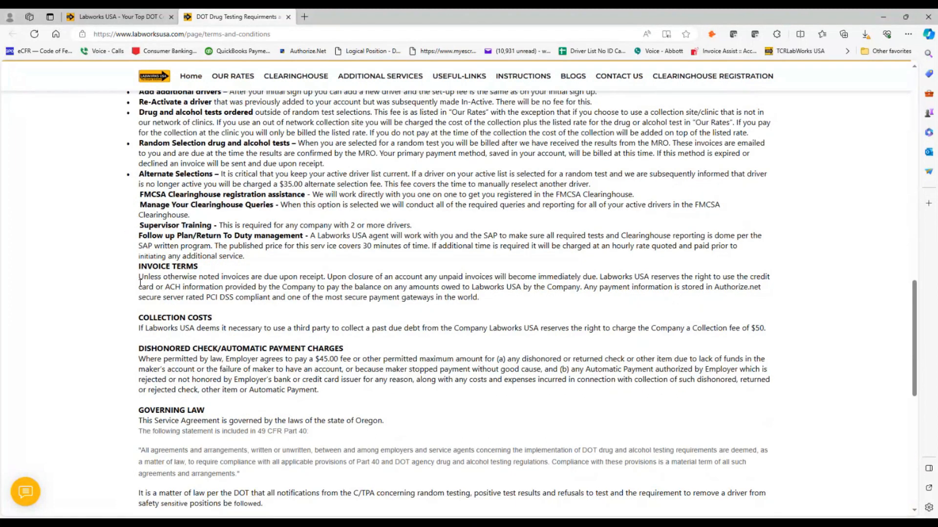
scroll(134, 315, down, 1)
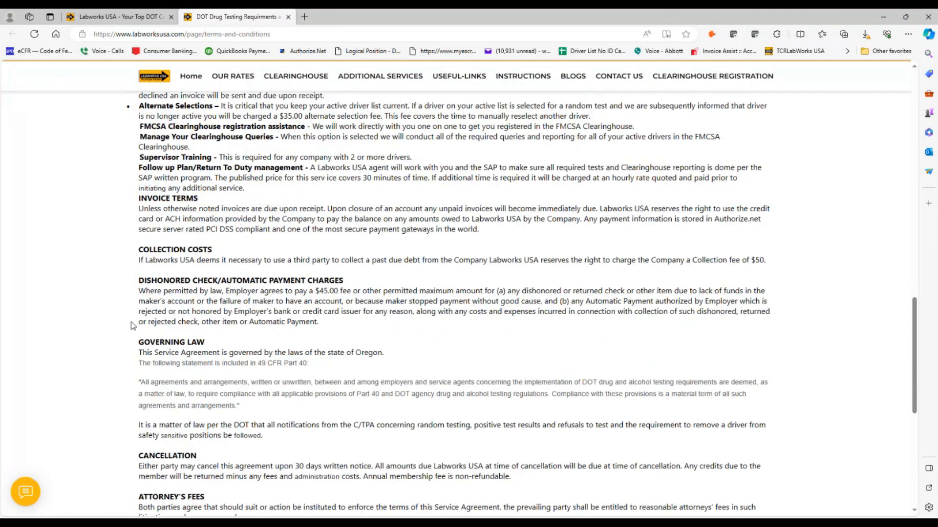
scroll(131, 313, down, 3)
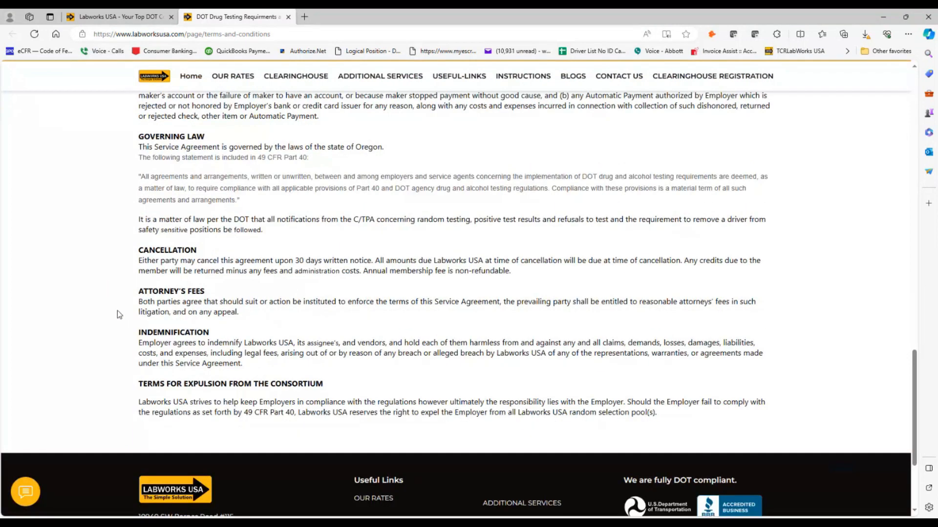
scroll(122, 288, up, 20)
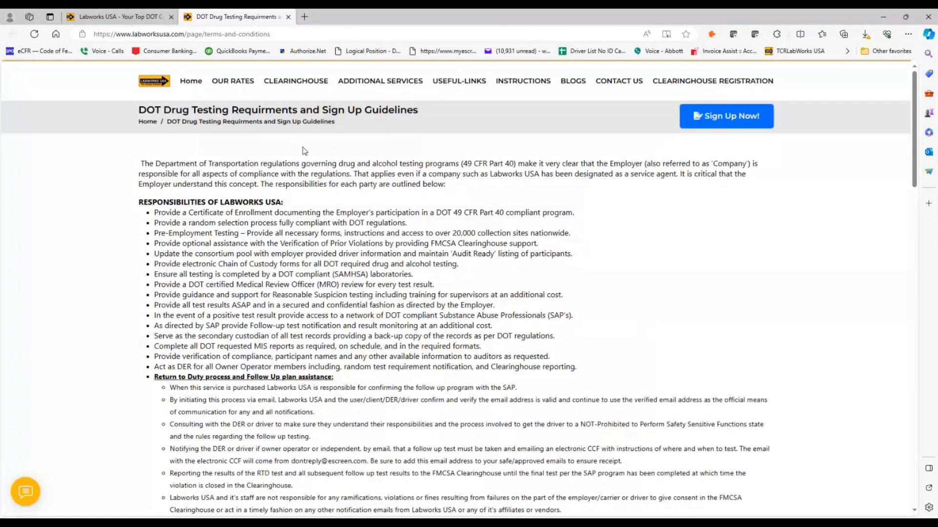
click(117, 17)
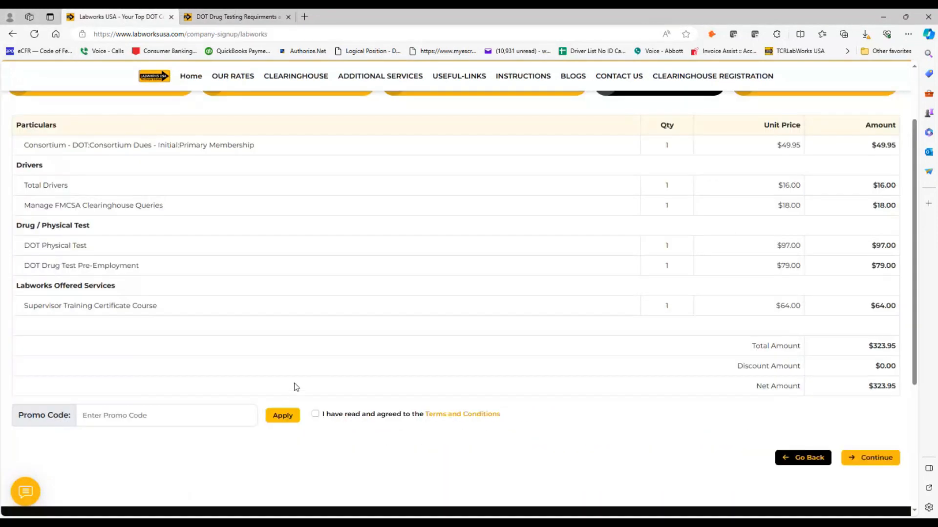
- Accept the terms and fill the $323.95 payment form from a saved card plus its security code
click(315, 414)
click(867, 459)
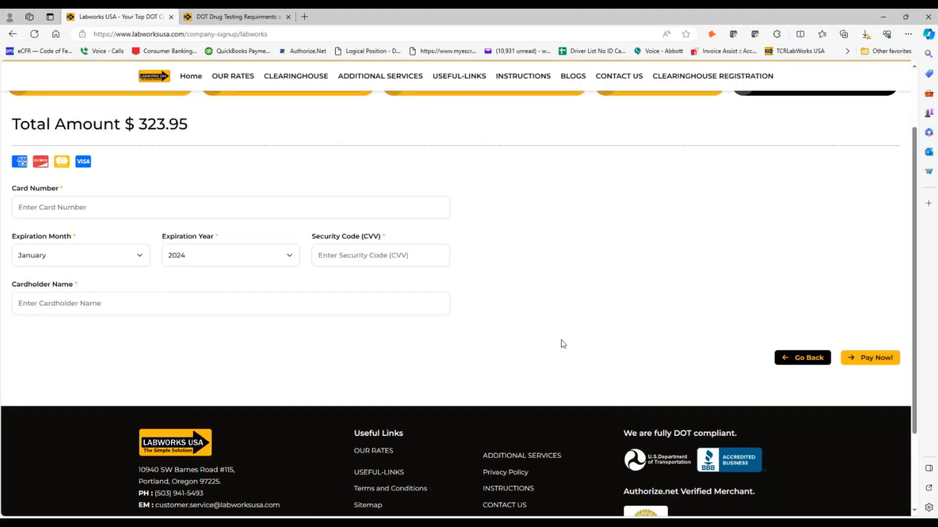
click(87, 207)
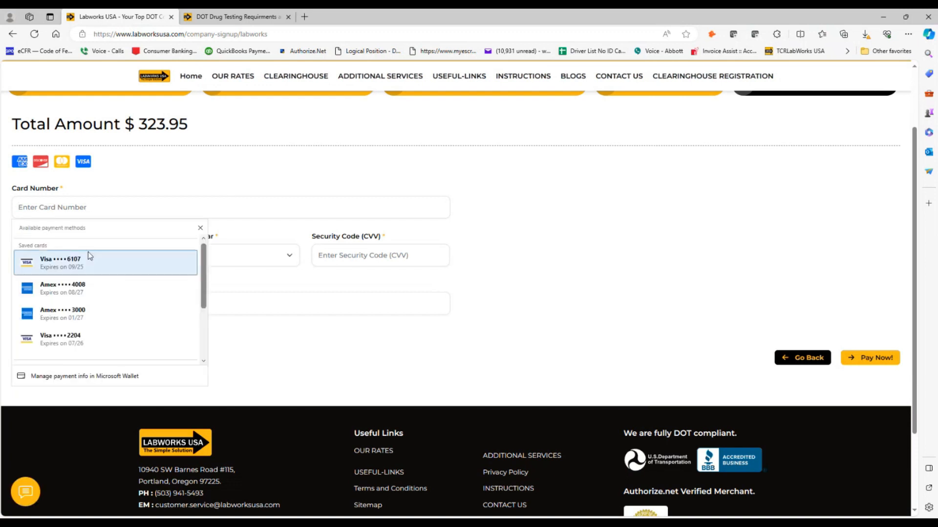
click(84, 261)
click(341, 257)
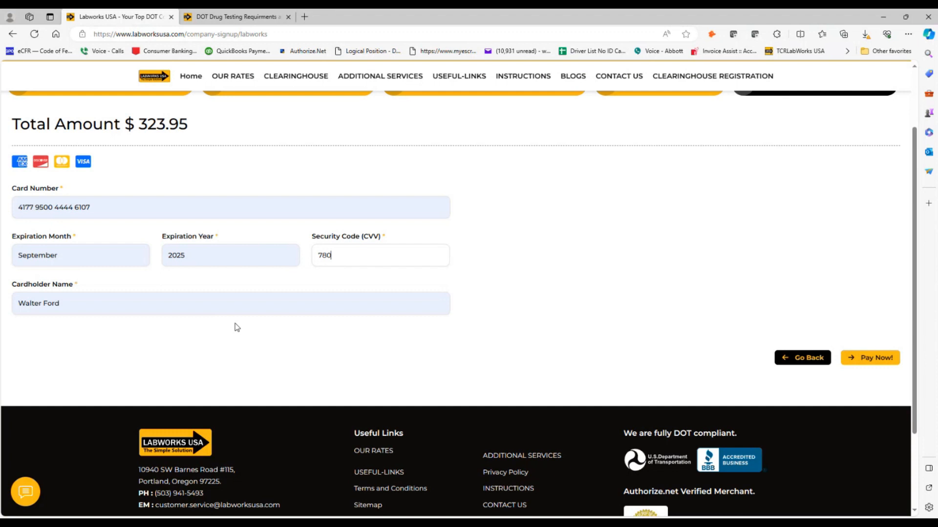
- Pay the $323.95 with Pay Now! to reach the Enrollment Confirmation page
click(860, 365)
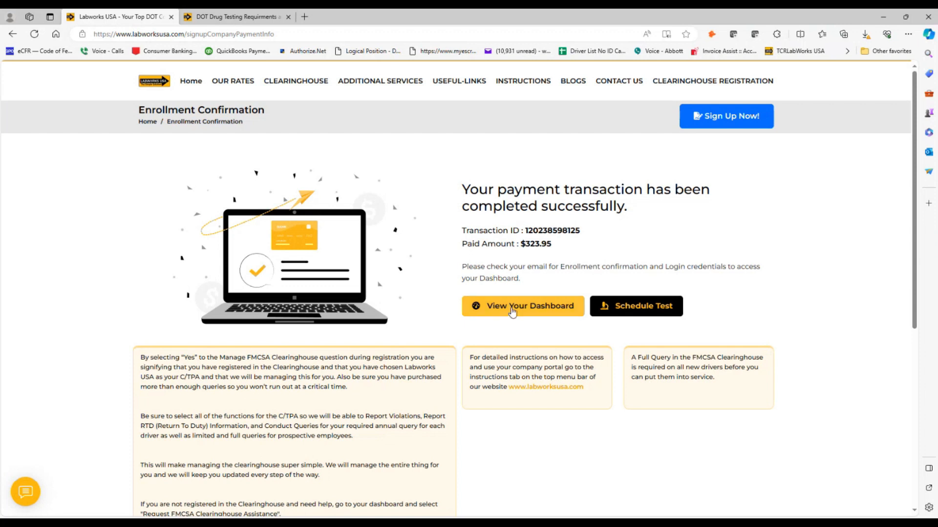
- Go to test scheduling and search Concentra collection sites within 5 miles of the saved ZIP code
click(641, 307)
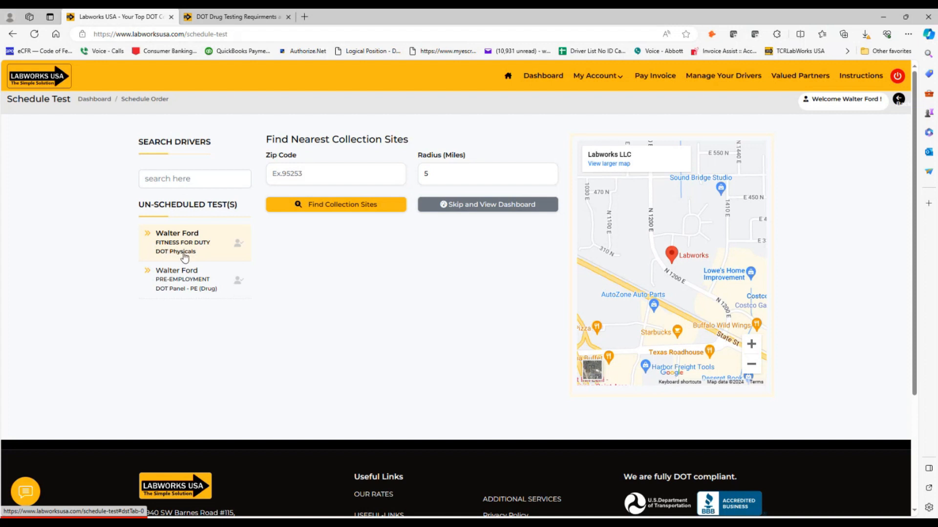
click(299, 177)
click(199, 252)
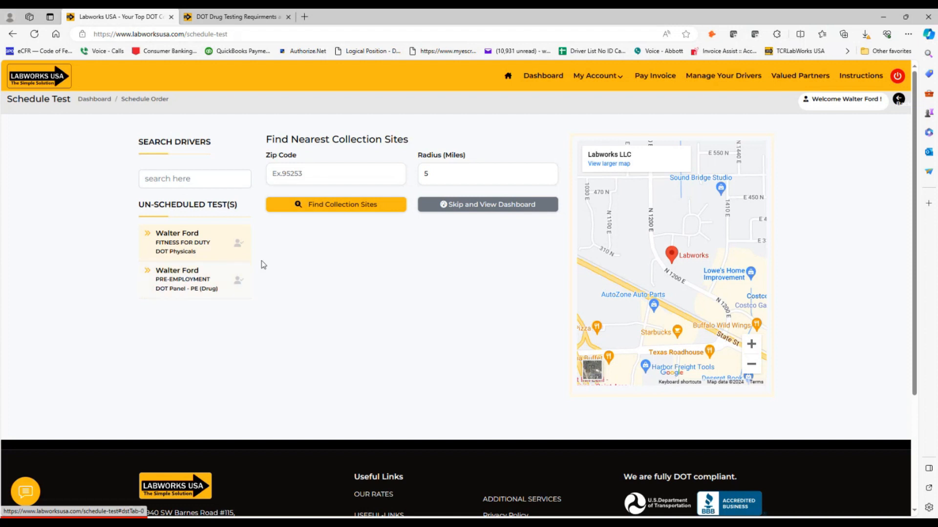
click(288, 177)
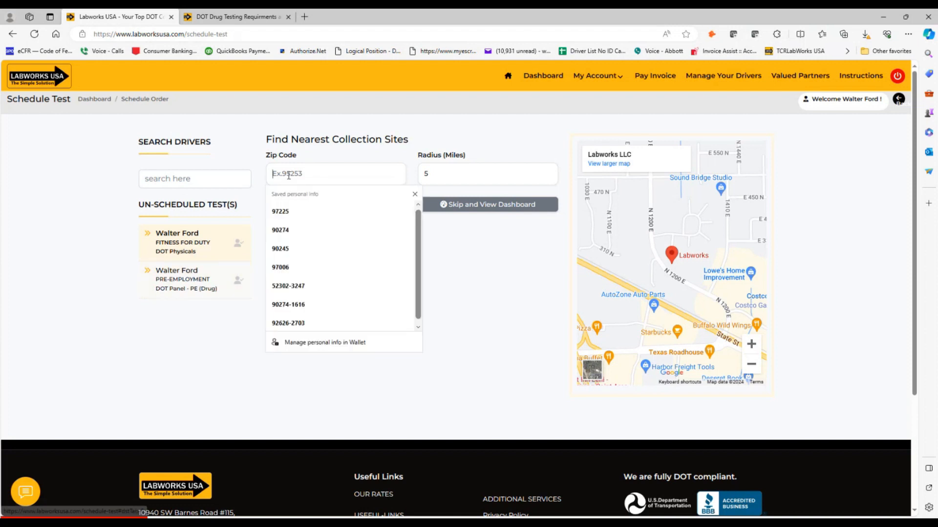
click(290, 235)
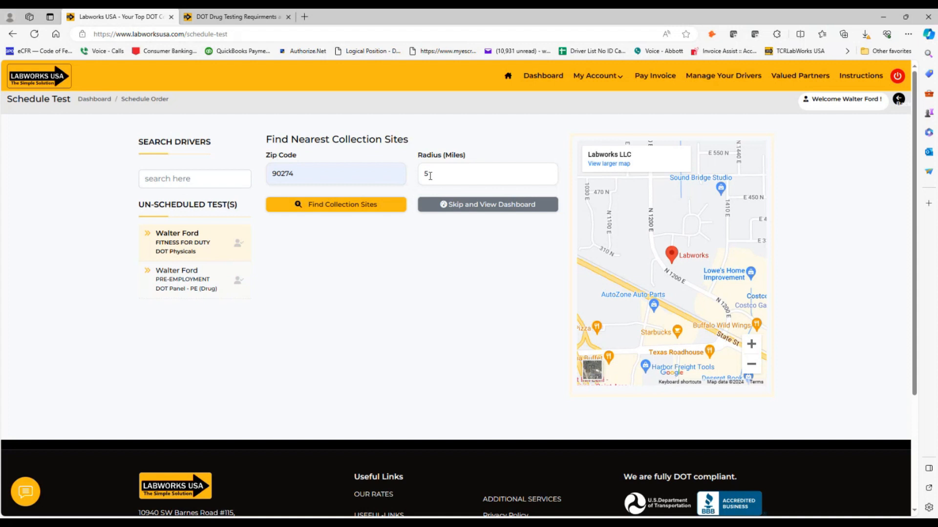
click(337, 210)
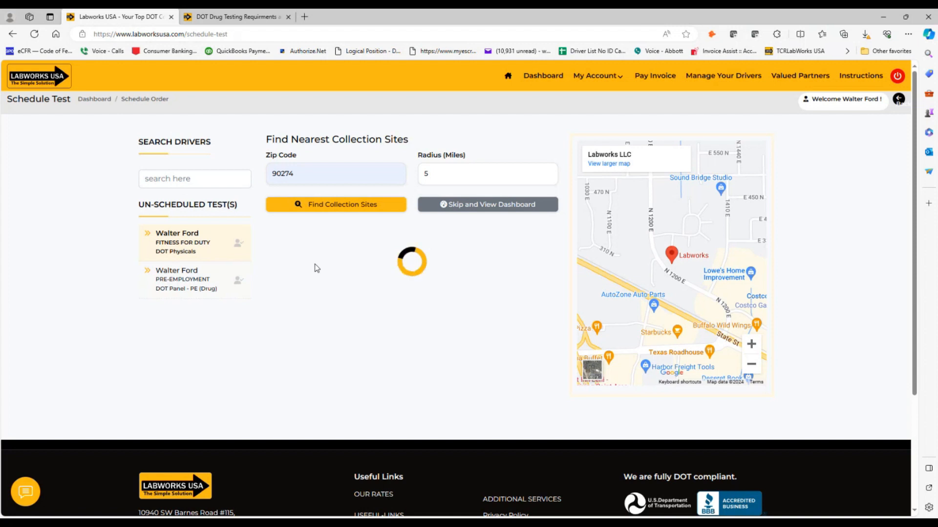
- Compare collection sites such as Van Nuys and settle on Concentra Torrance
click(348, 403)
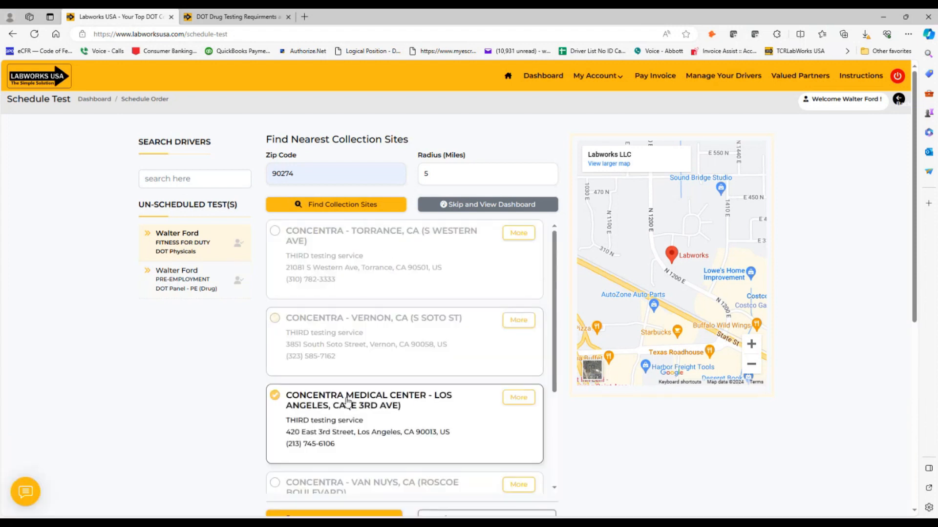
scroll(348, 398, down, 3)
click(347, 382)
scroll(349, 372, up, 3)
click(332, 317)
click(330, 264)
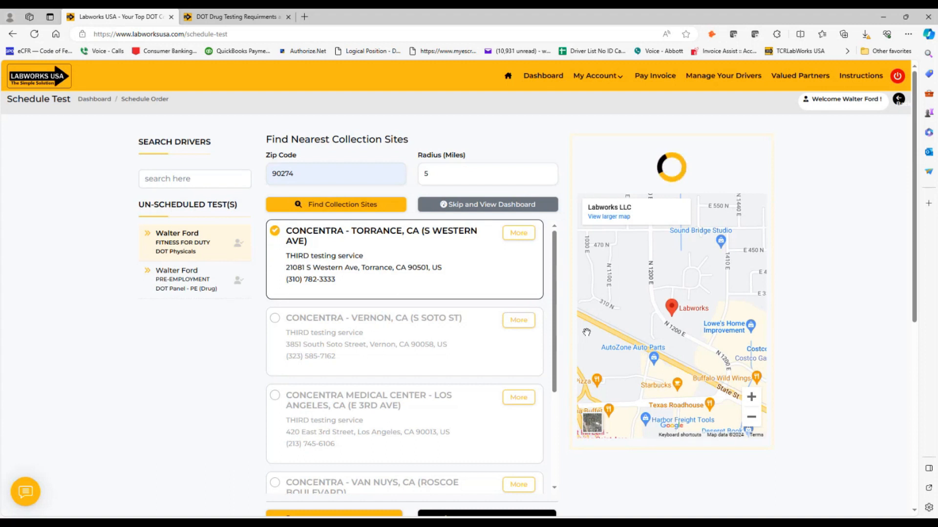
scroll(586, 334, down, 3)
scroll(586, 333, down, 1)
scroll(580, 337, up, 4)
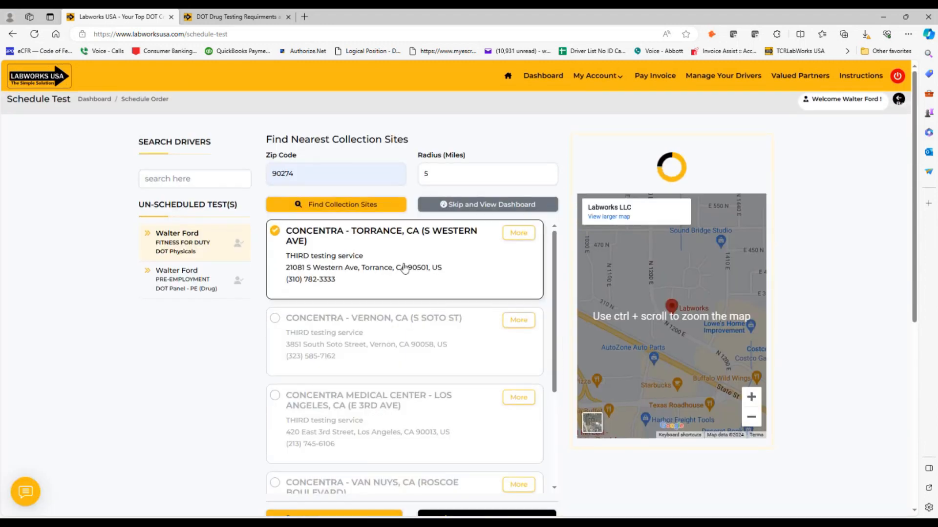
click(385, 345)
click(374, 483)
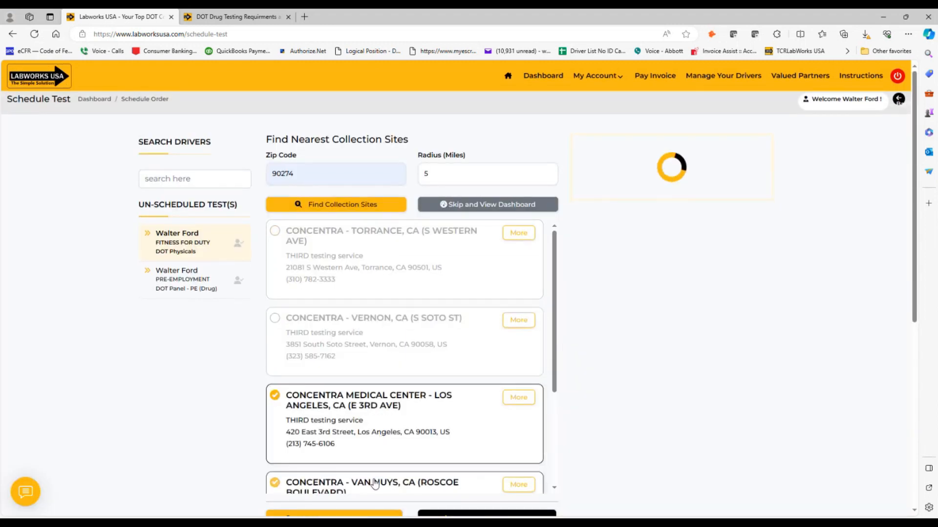
click(366, 288)
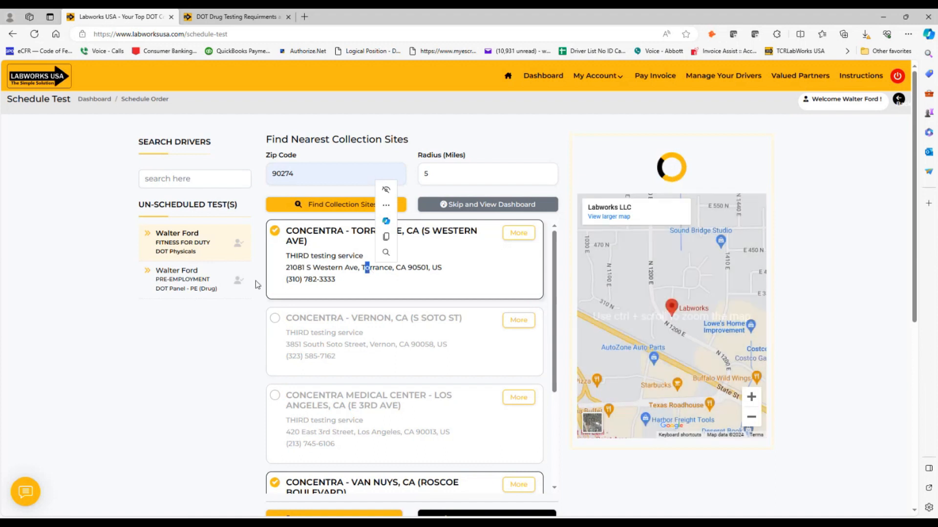
- Confirm the test schedule at the Concentra Torrance site
scroll(398, 288, down, 3)
click(403, 294)
scroll(405, 283, down, 6)
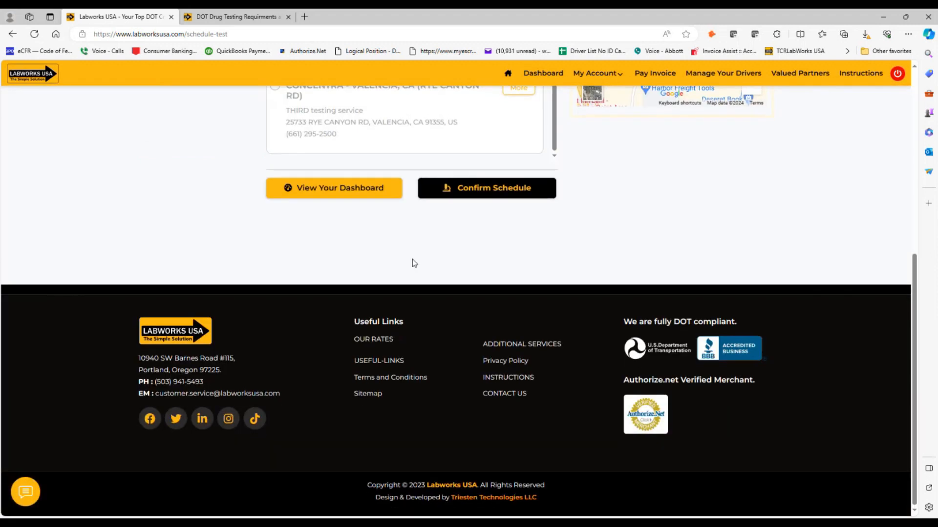
scroll(440, 264, up, 1)
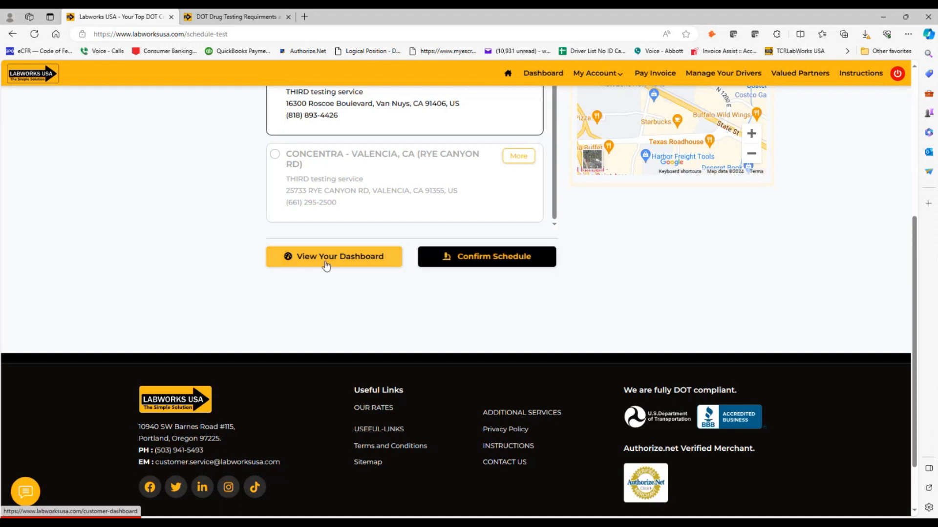
click(479, 261)
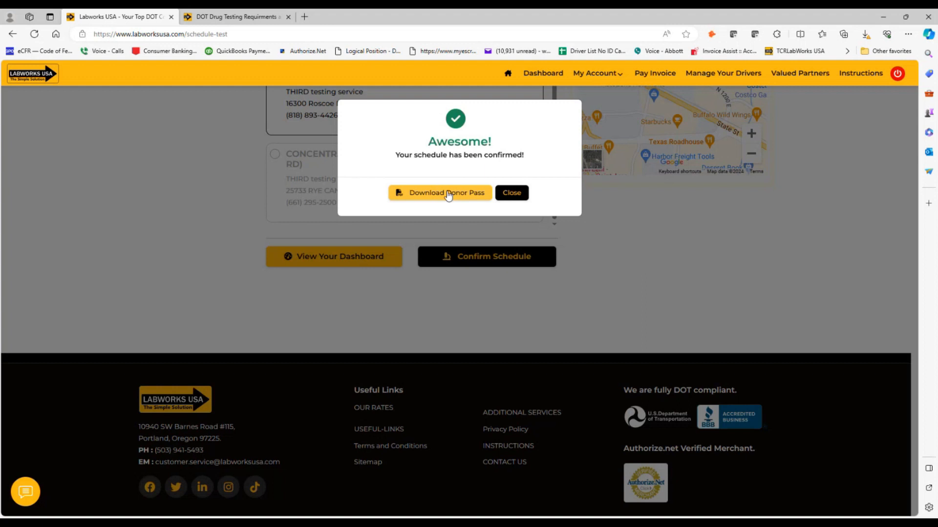
- Dismiss the confirmation and set donor pass delivery to Both email and SMS
click(510, 193)
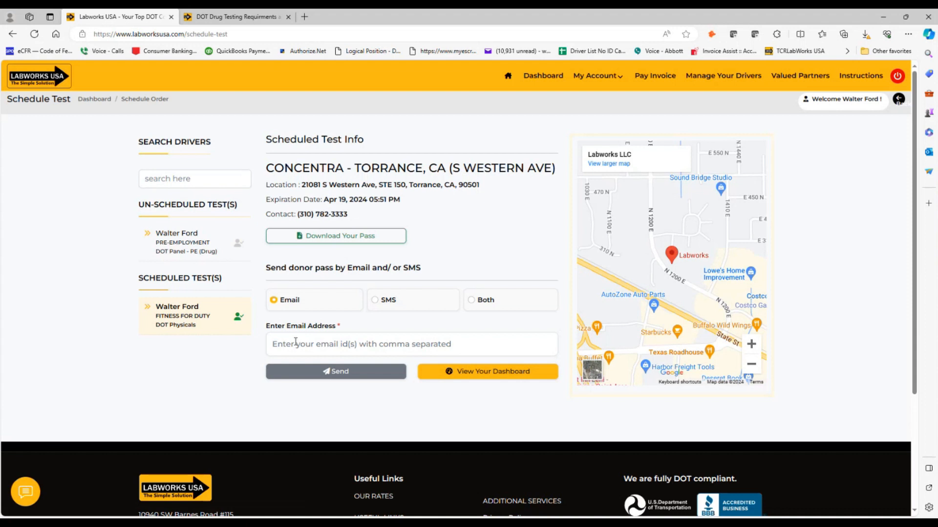
click(375, 301)
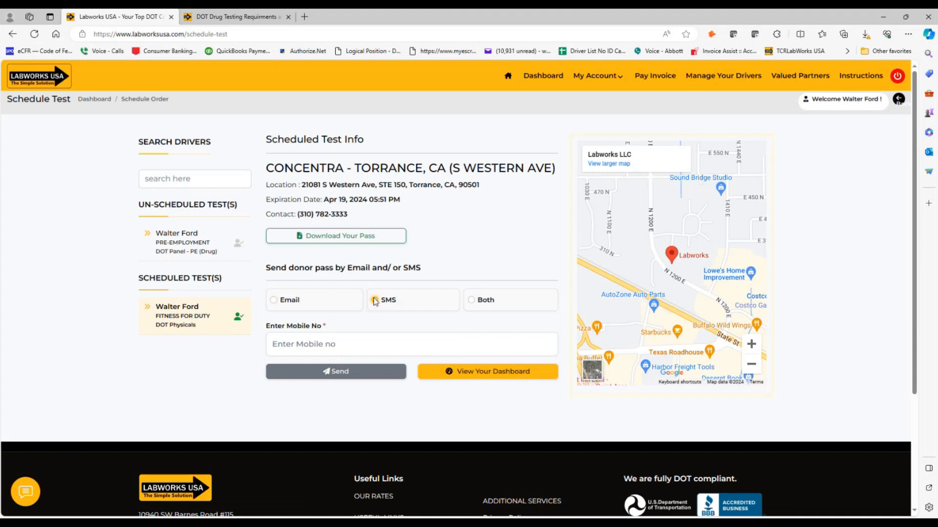
click(277, 307)
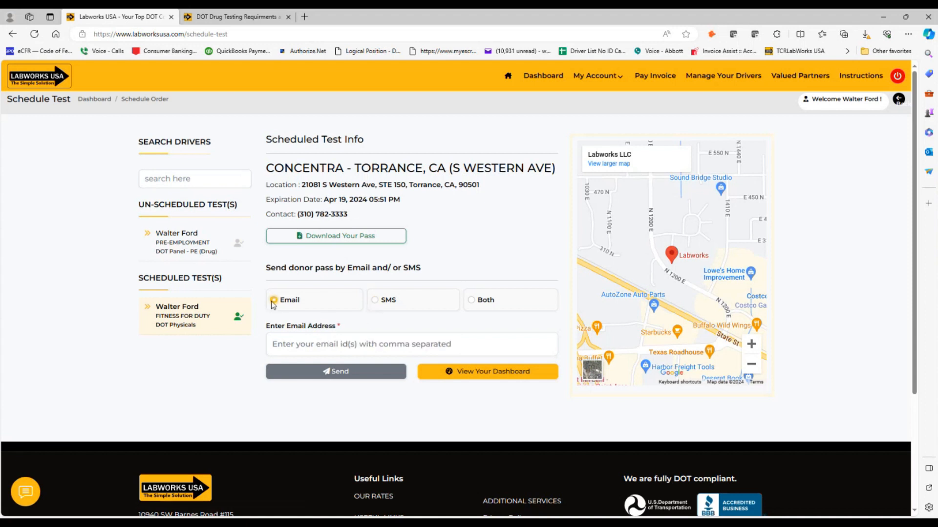
click(473, 302)
- Check the recipient email and mobile number fields for the donor pass
click(291, 347)
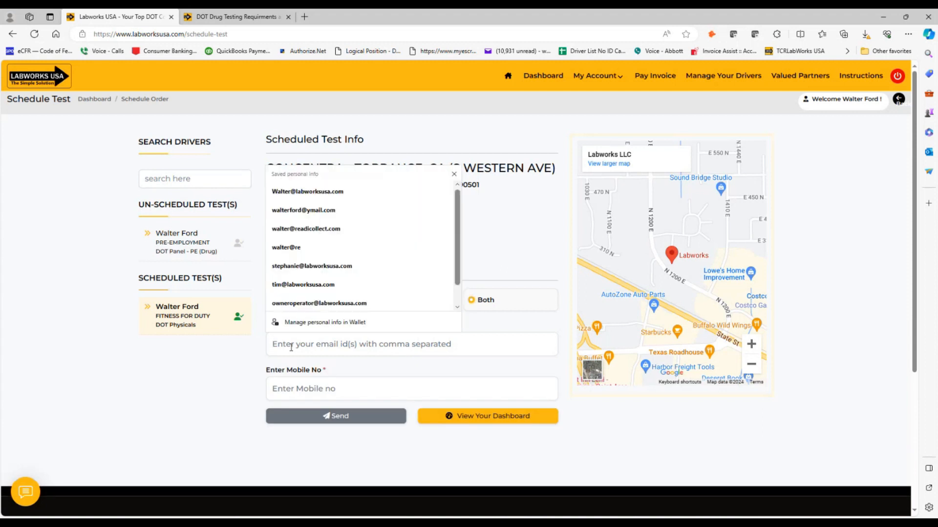
click(285, 387)
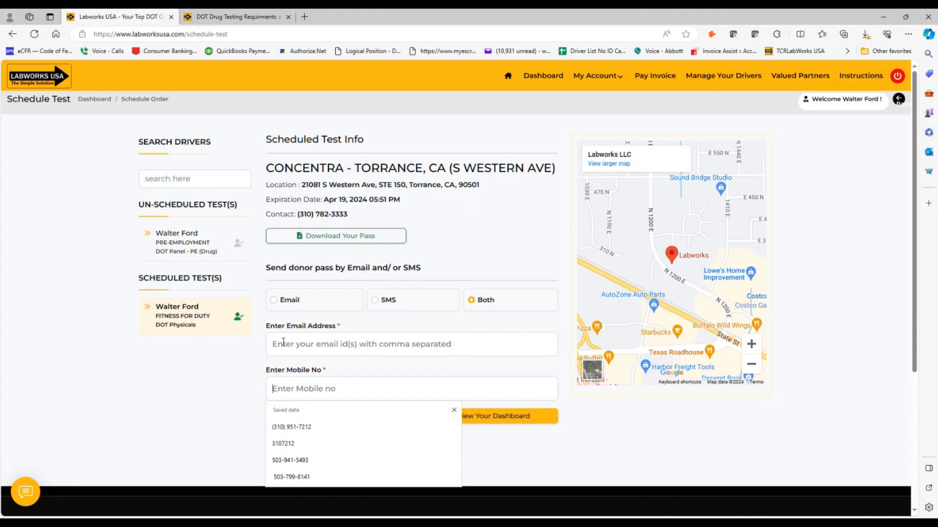
scroll(283, 342, down, 1)
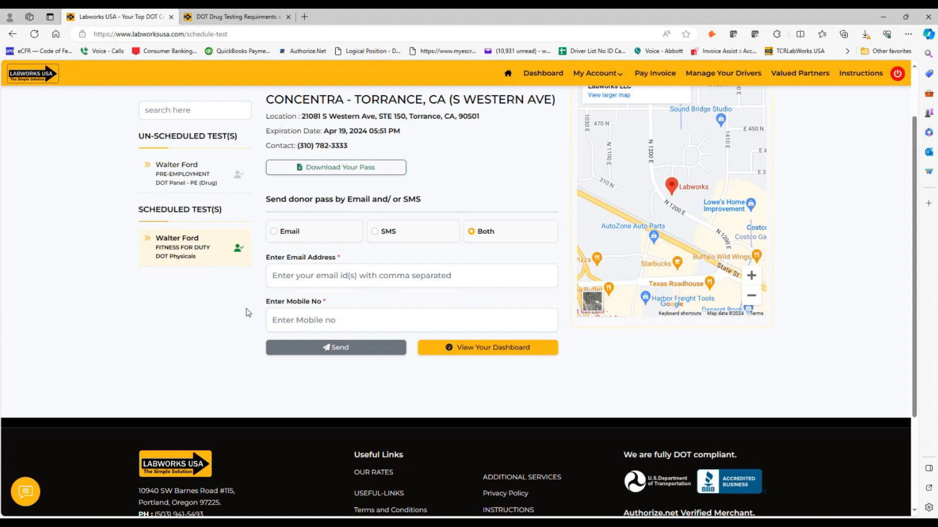
click(277, 283)
click(259, 315)
click(276, 321)
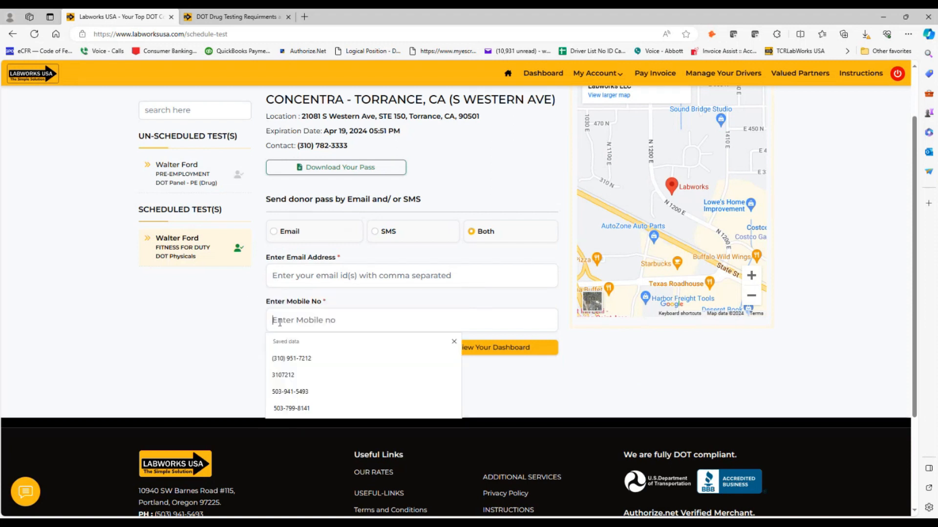
click(251, 324)
scroll(249, 320, up, 1)
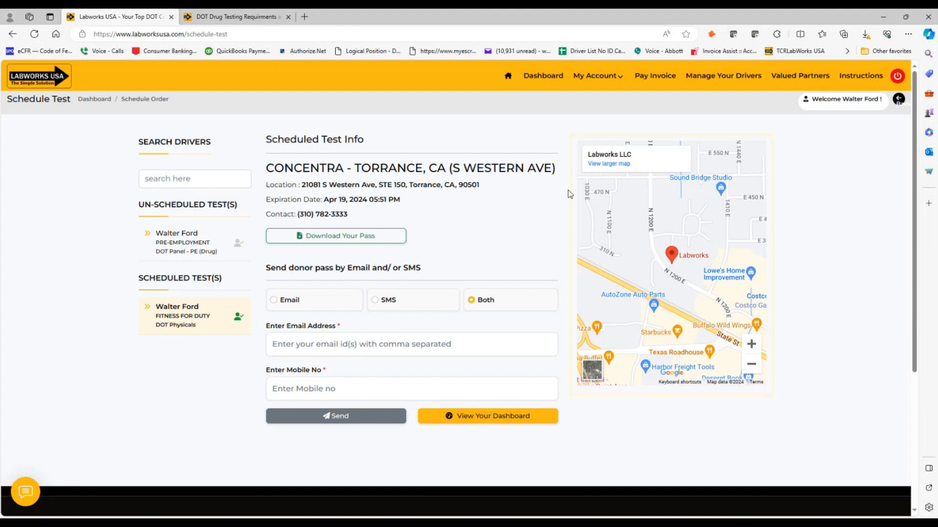
- Open the Customer Dashboard and highlight 'Labworks' in the company name
click(467, 421)
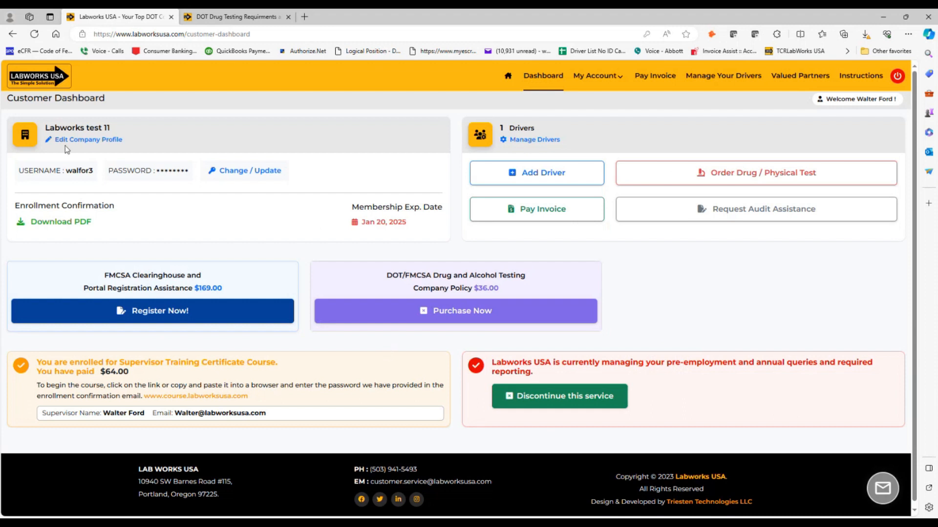
double_click(50, 128)
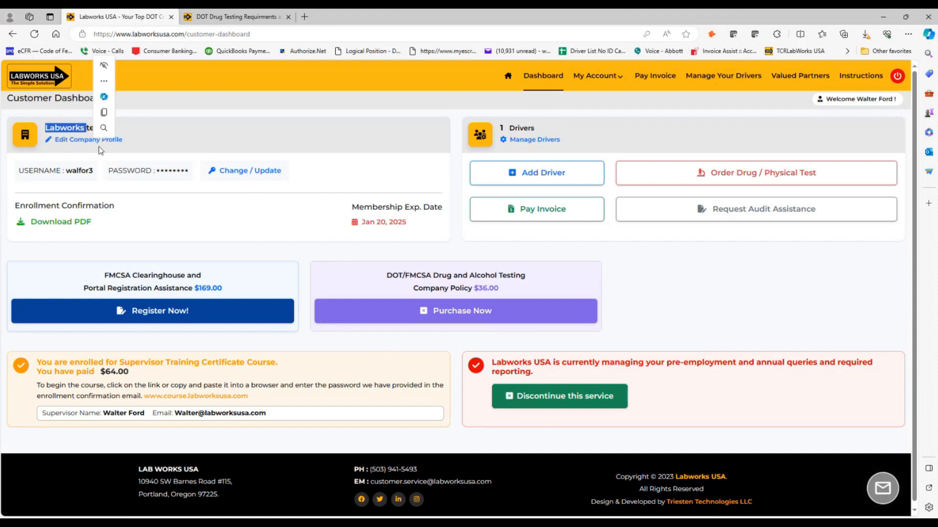
click(103, 142)
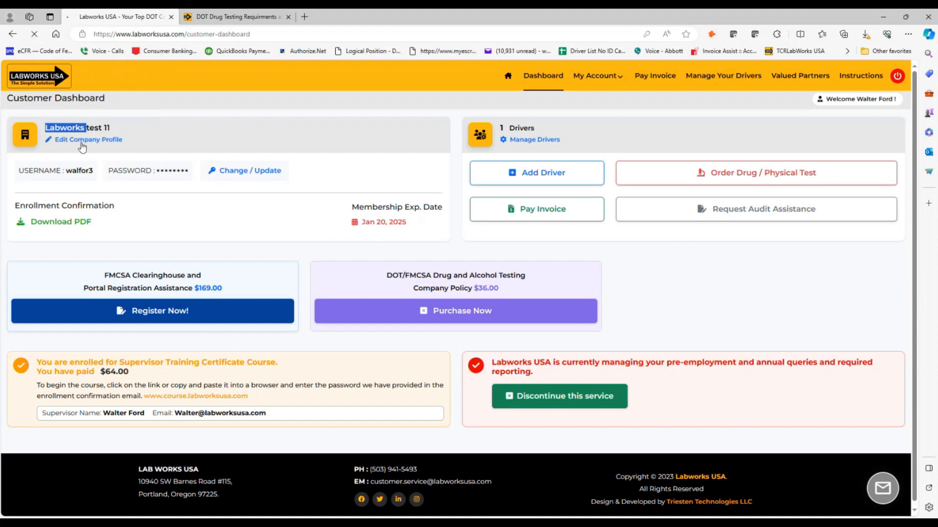
scroll(334, 293, down, 3)
scroll(334, 293, up, 3)
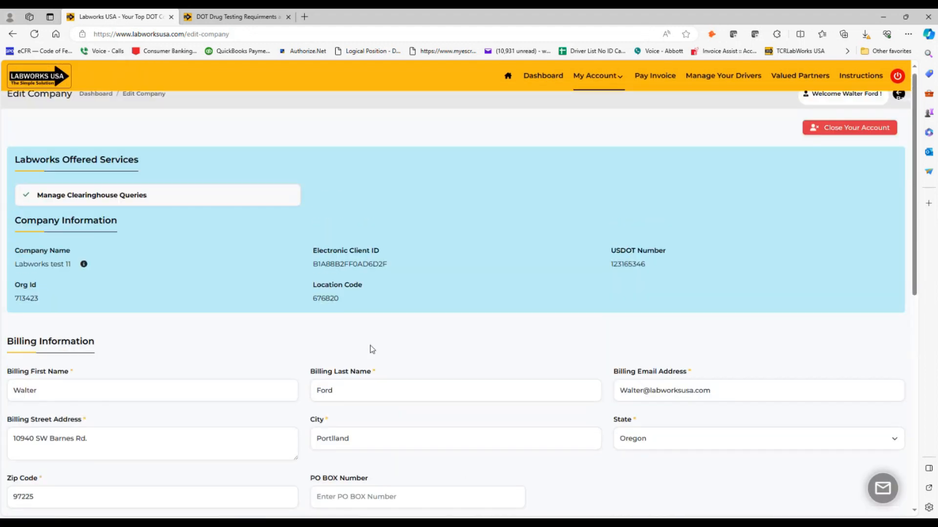
scroll(334, 293, down, 7)
scroll(237, 160, up, 7)
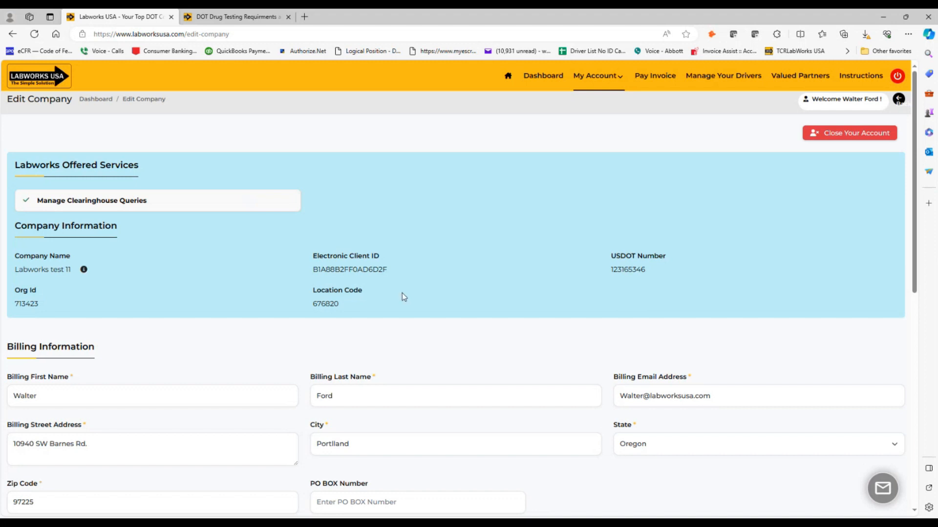
scroll(463, 265, down, 7)
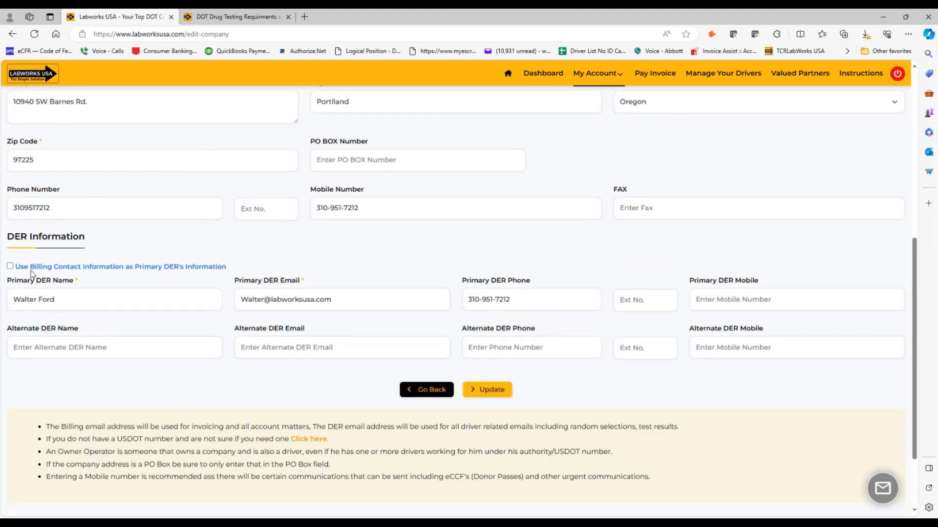
click(10, 266)
click(9, 266)
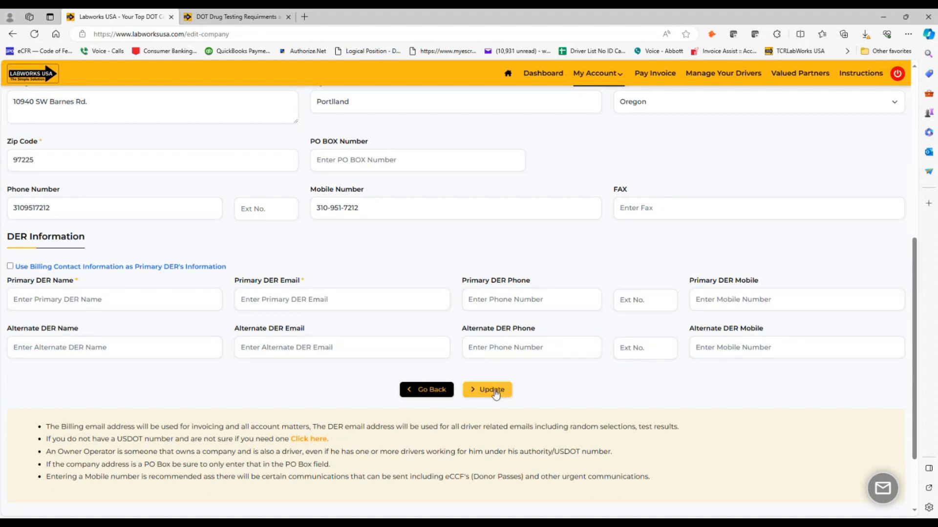
click(420, 393)
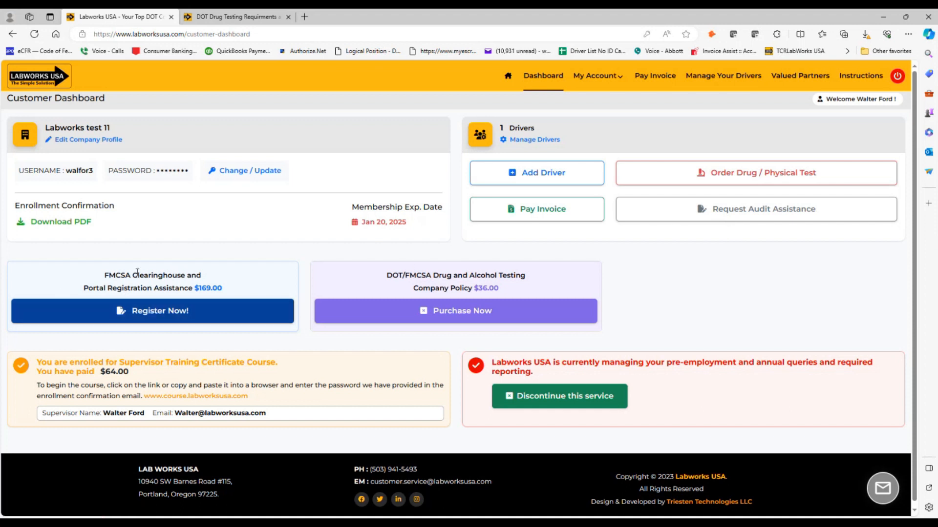
- Read the dashboard's Clearinghouse offer and service message, then reveal the My Account menu
drag(129, 277, 162, 293)
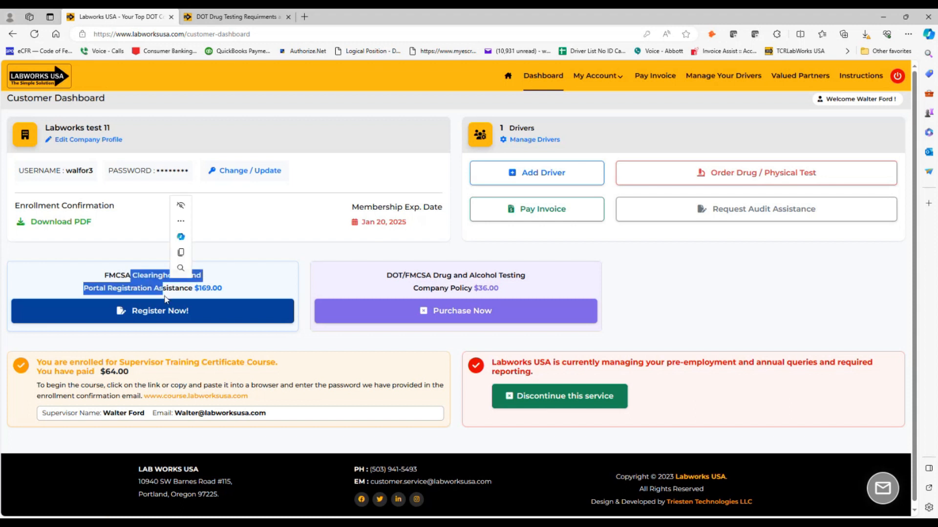
click(252, 275)
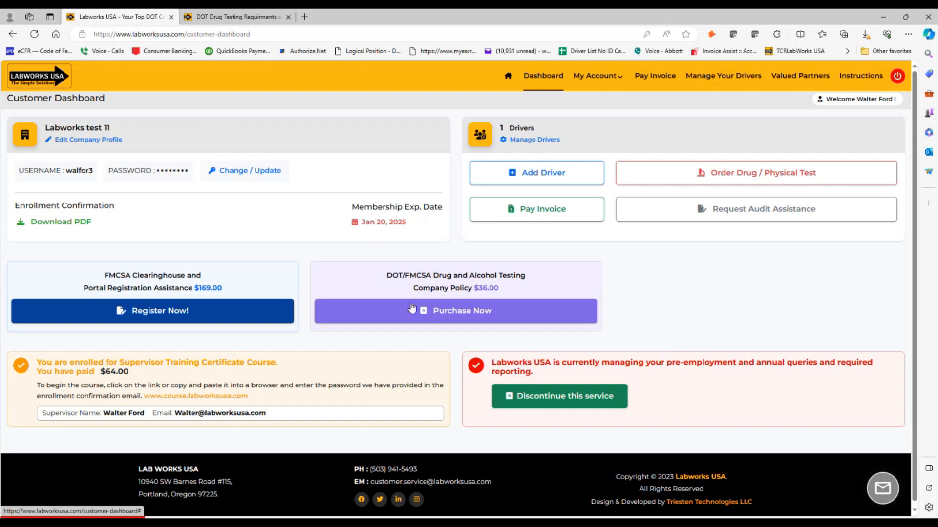
scroll(222, 357, down, 1)
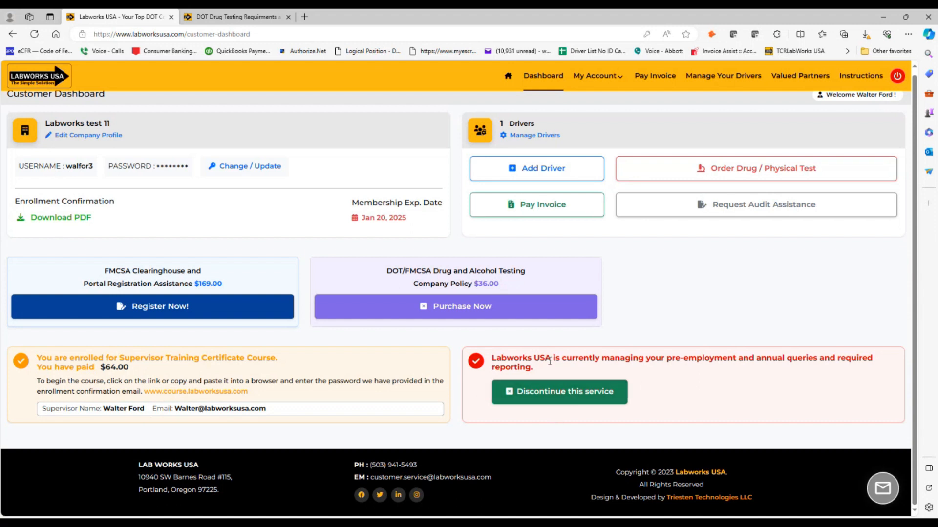
drag(551, 361, 623, 357)
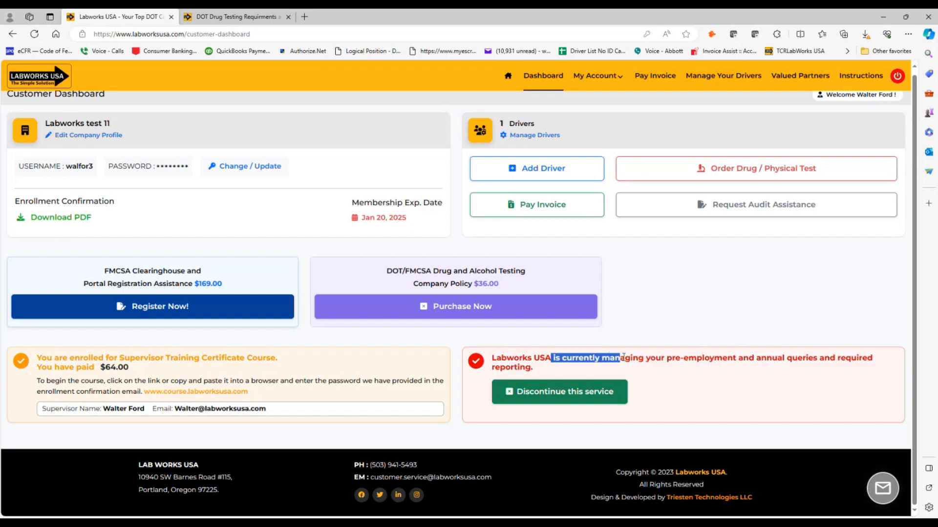
click(624, 357)
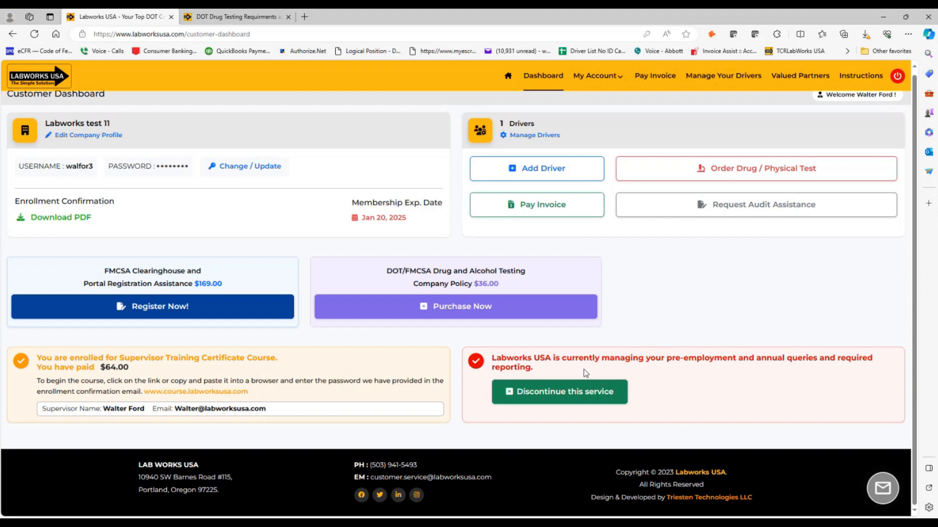
mouse_move(573, 75)
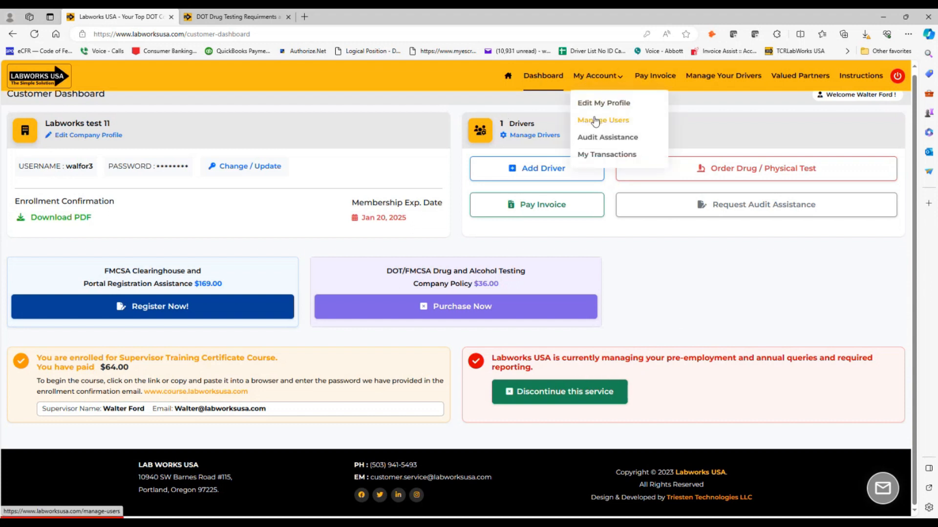
- Review the $323.95 enrollment transaction's details, then go to the Pay Invoice page
click(599, 153)
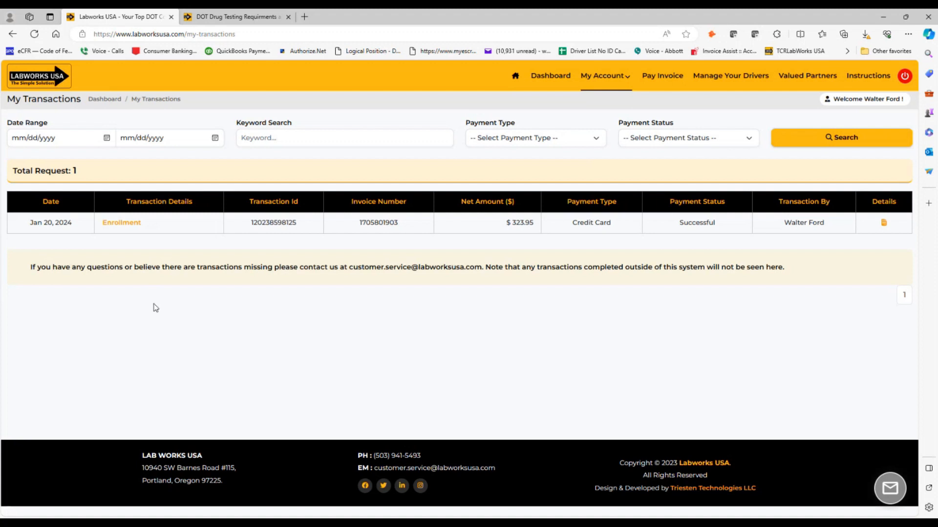
click(883, 223)
click(882, 224)
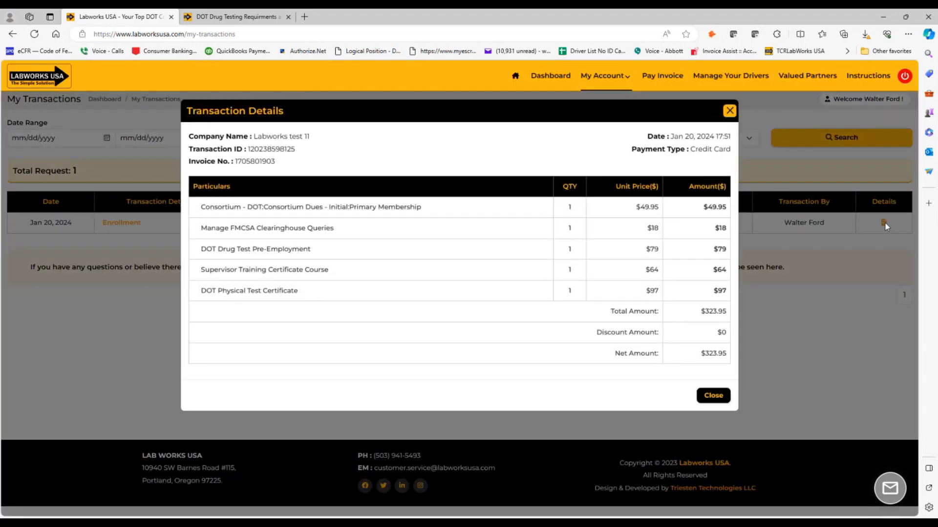
click(729, 112)
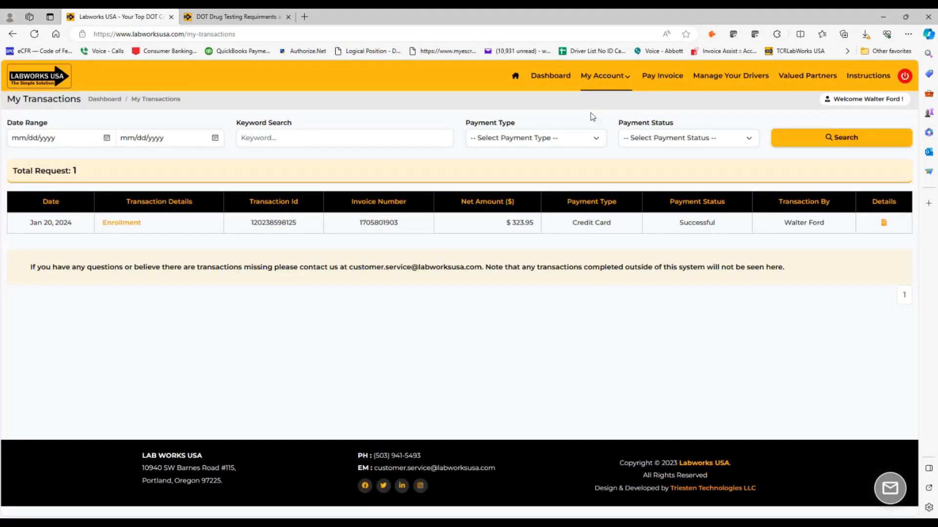
click(659, 76)
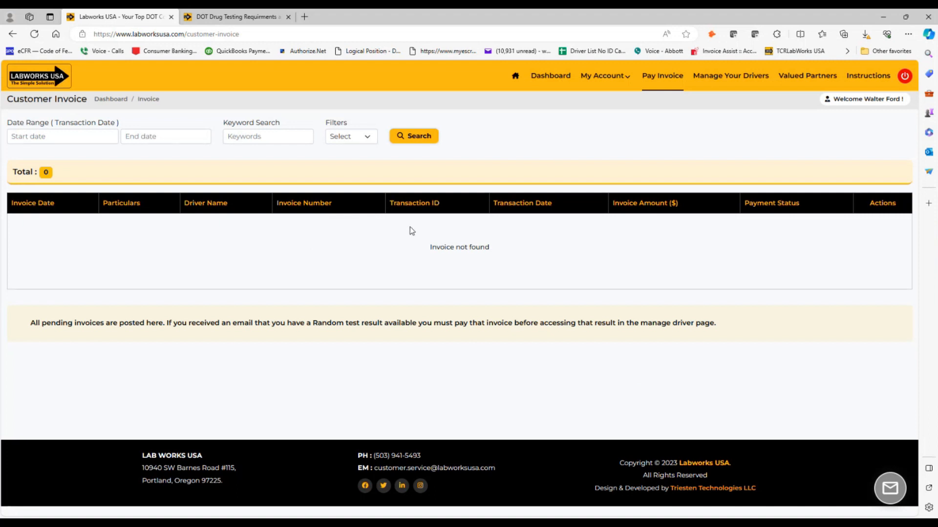
- Go to Manage Drivers to see the single Pending Maryland driver
click(748, 82)
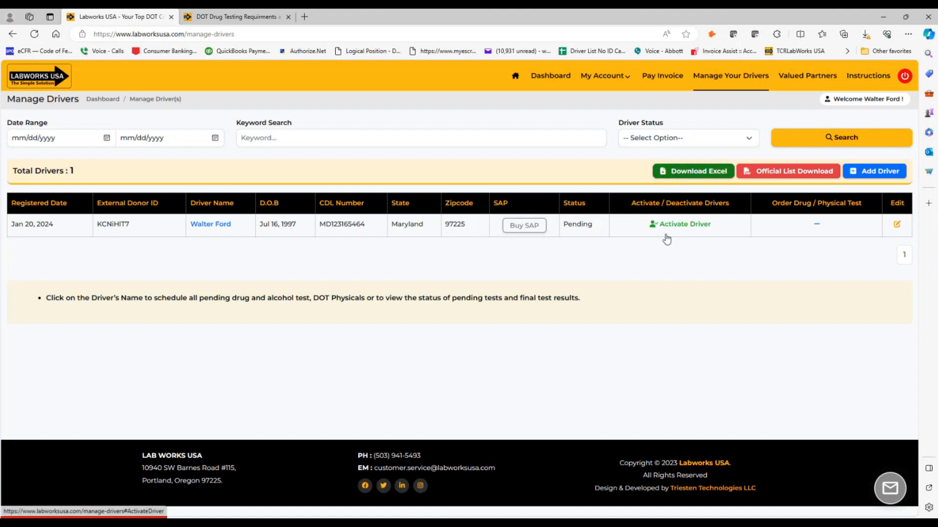
- Try Official List Download, return to the drivers list, and open Valued Partners in a new tab
click(779, 174)
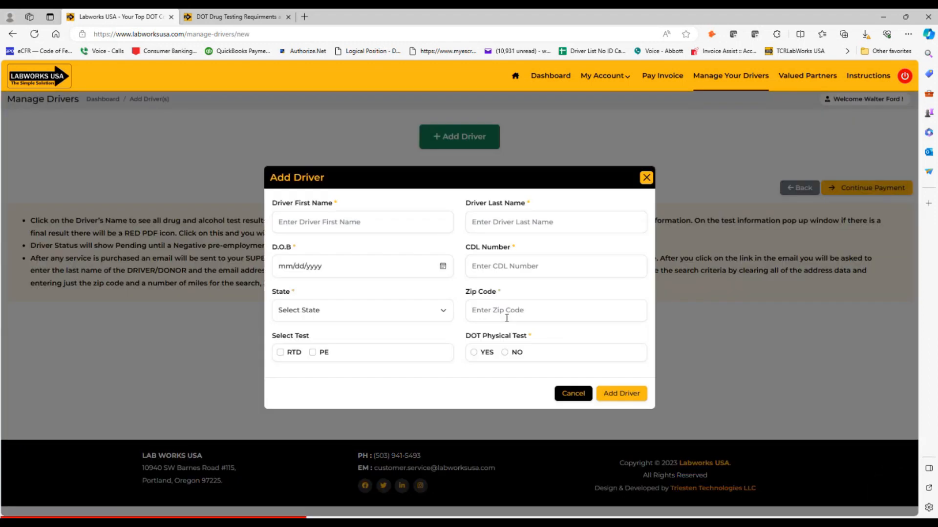
click(647, 178)
click(796, 188)
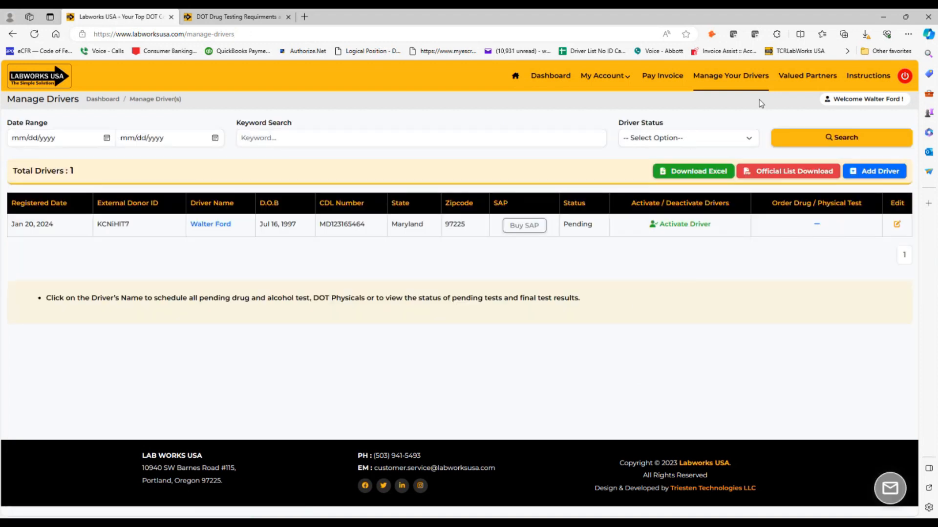
click(799, 79)
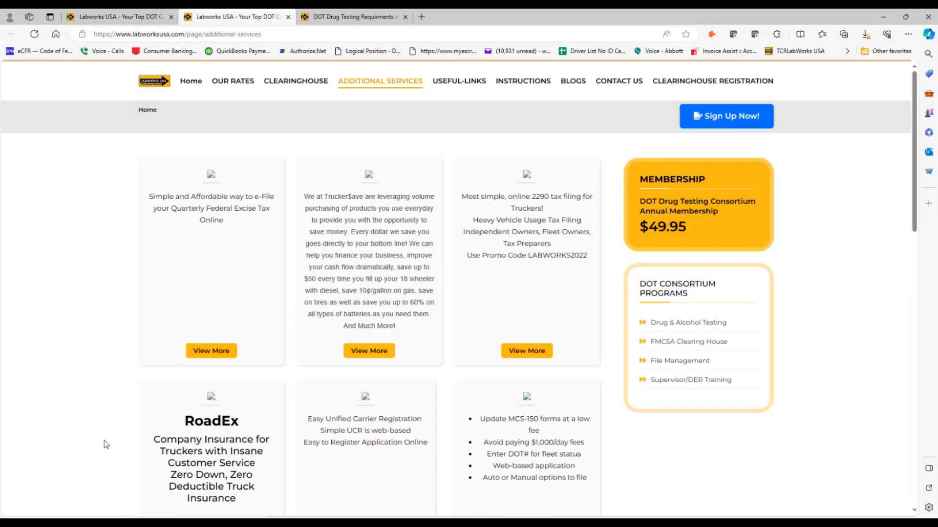
- Browse the partner offers on the Additional Services page
scroll(355, 400, down, 3)
scroll(355, 401, up, 4)
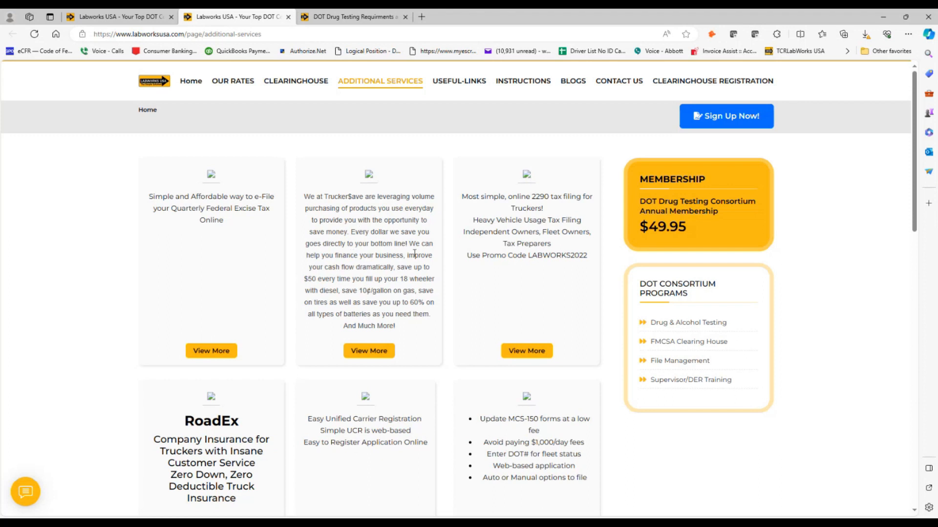
scroll(468, 278, down, 7)
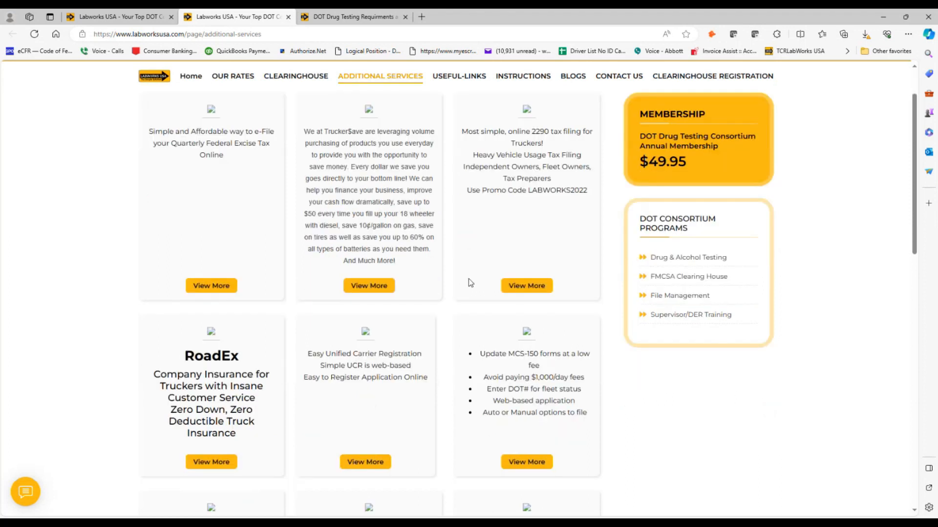
scroll(465, 297, up, 7)
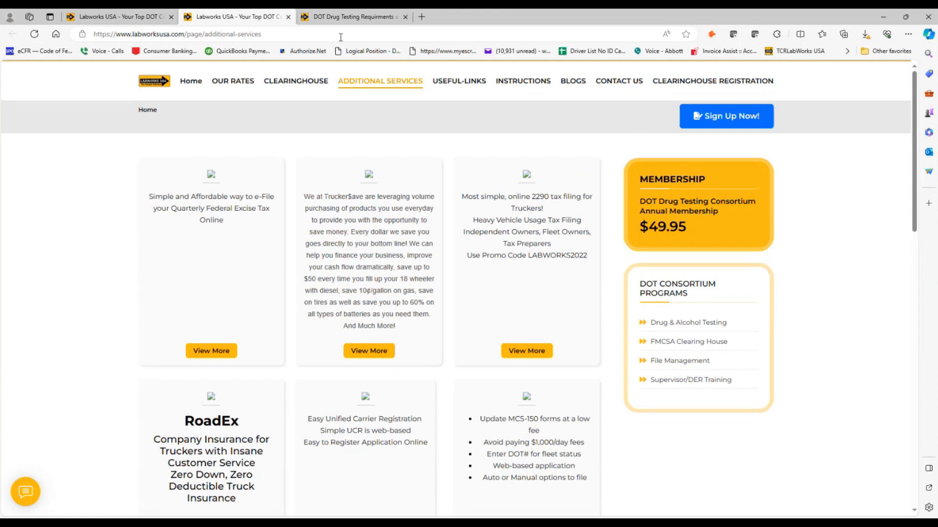
- Open the Instructions page from the drivers tab and read its first part
click(144, 20)
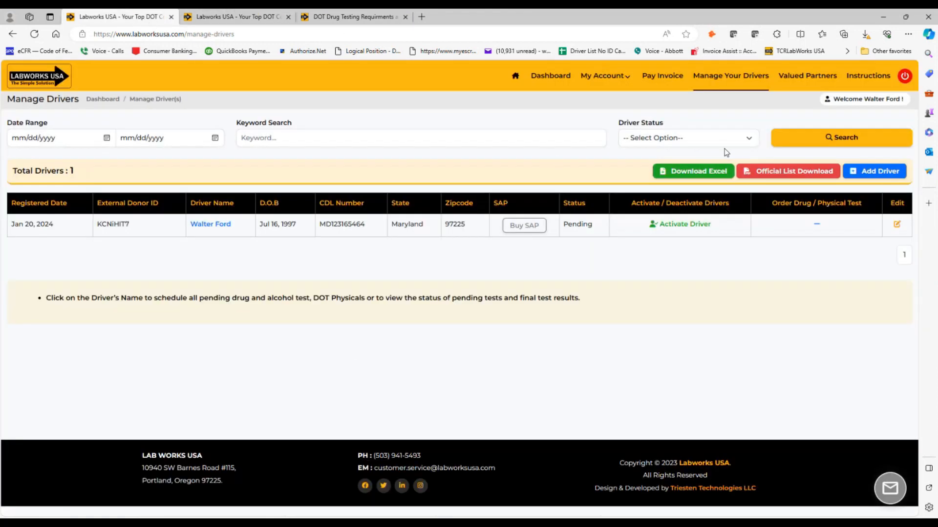
click(850, 76)
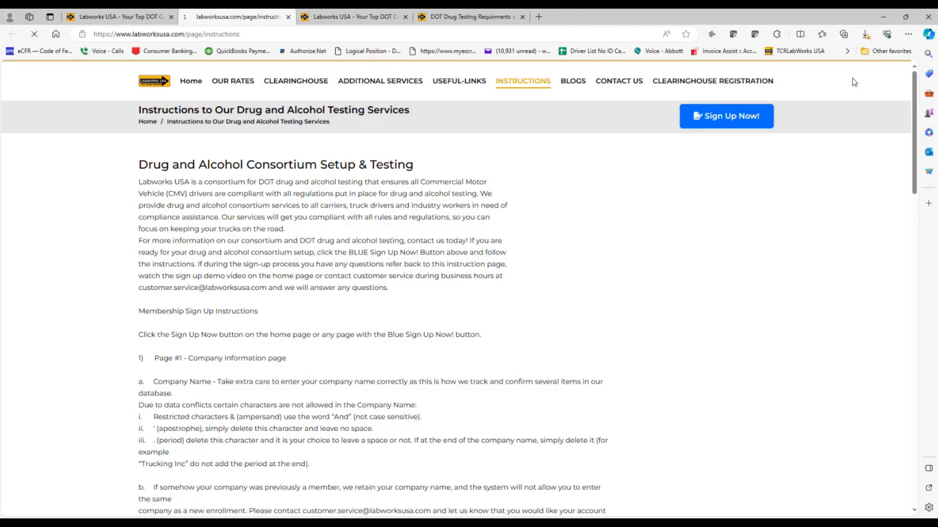
scroll(125, 221, down, 20)
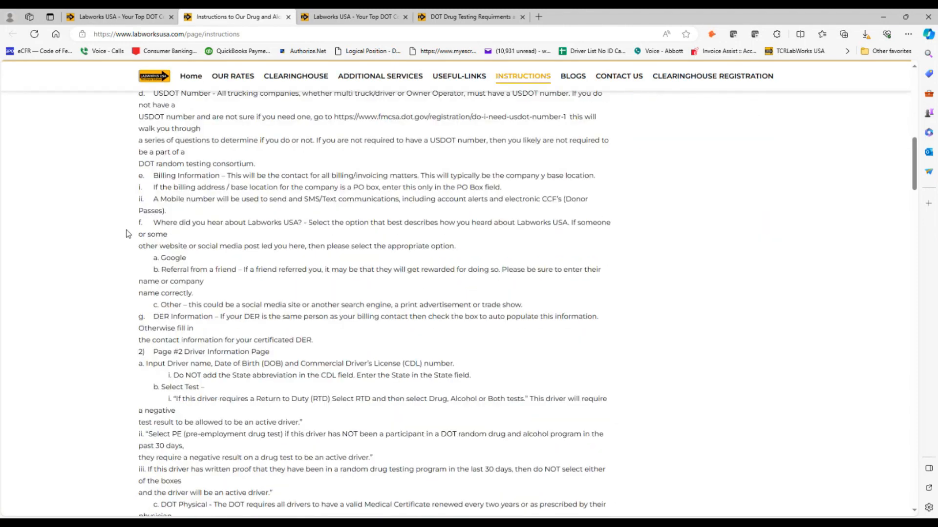
scroll(132, 246, down, 15)
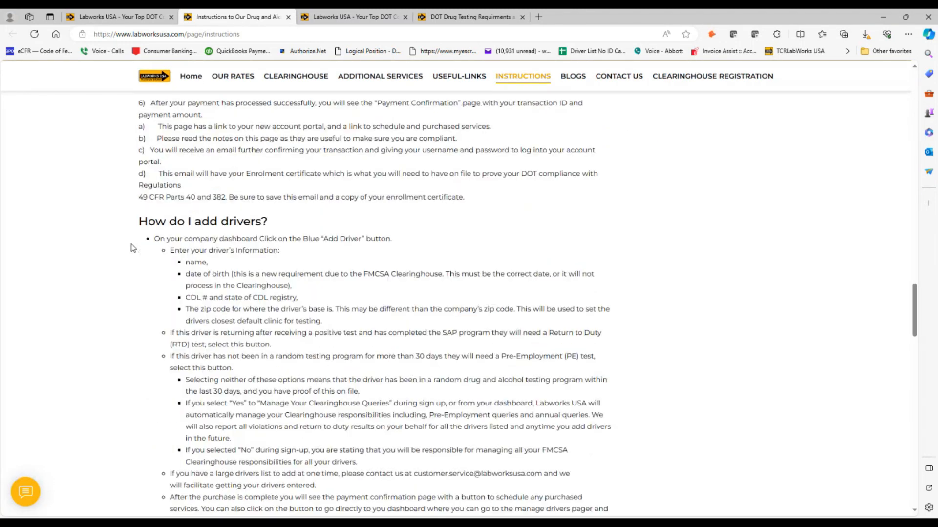
scroll(139, 203, down, 6)
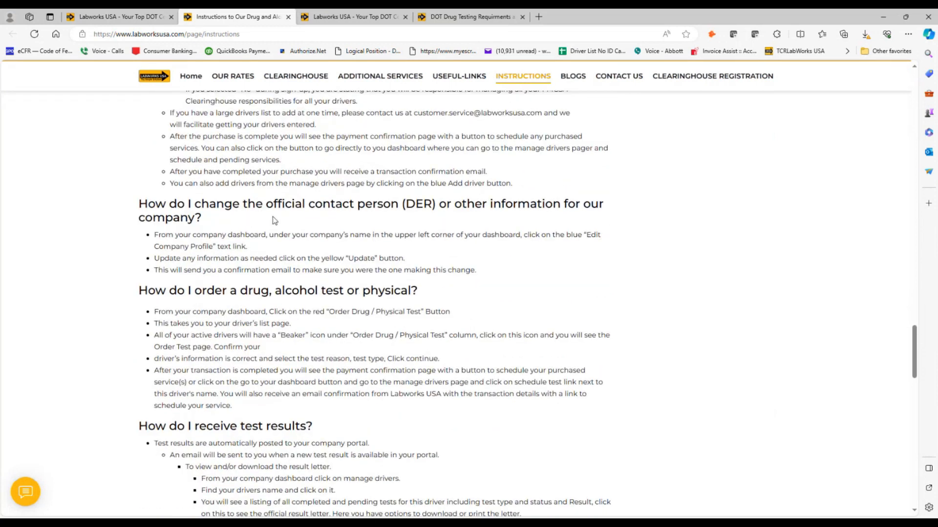
scroll(156, 320, down, 3)
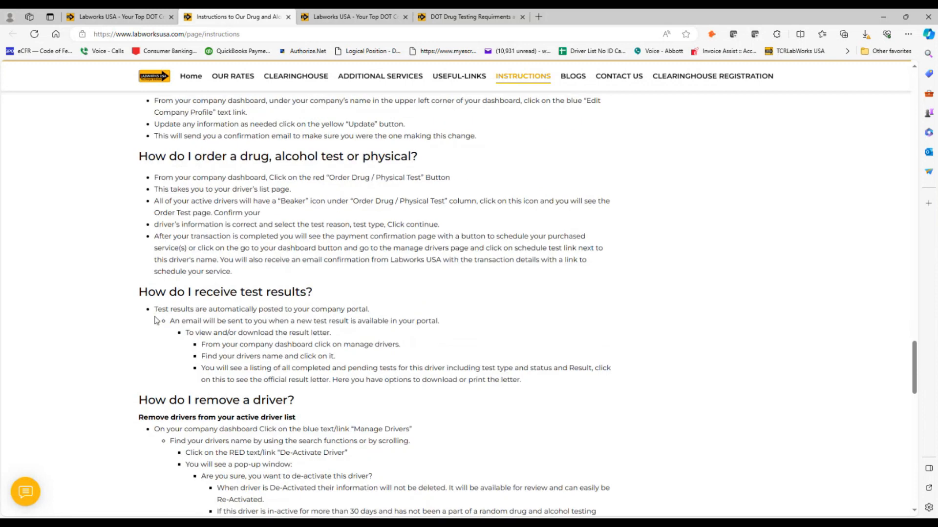
scroll(156, 320, down, 2)
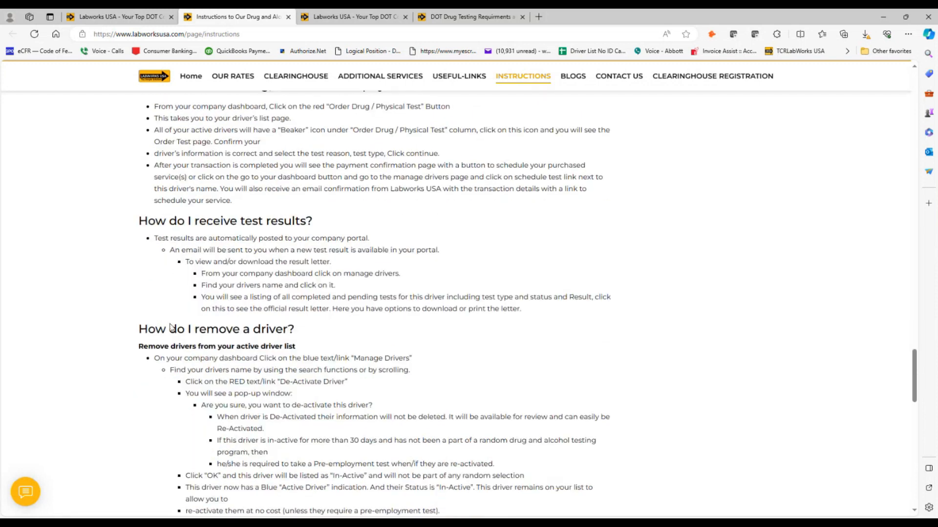
scroll(170, 327, down, 3)
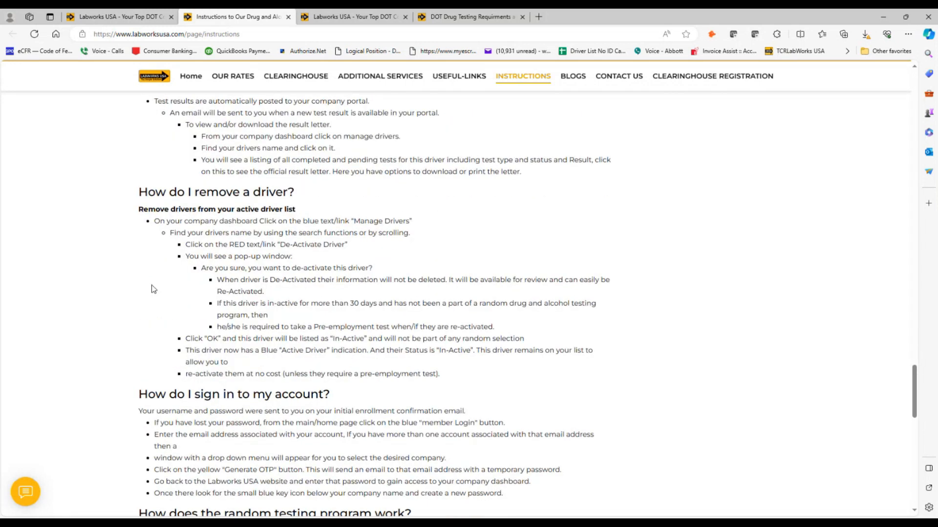
- Finish reading the instructions, then return the first tab to the Customer Dashboard
scroll(151, 288, down, 3)
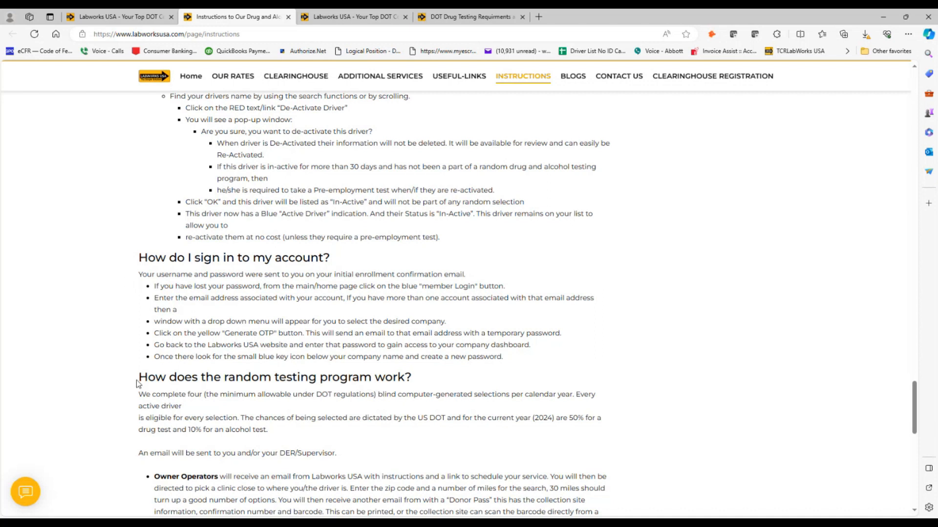
scroll(137, 380, down, 3)
scroll(136, 380, down, 3)
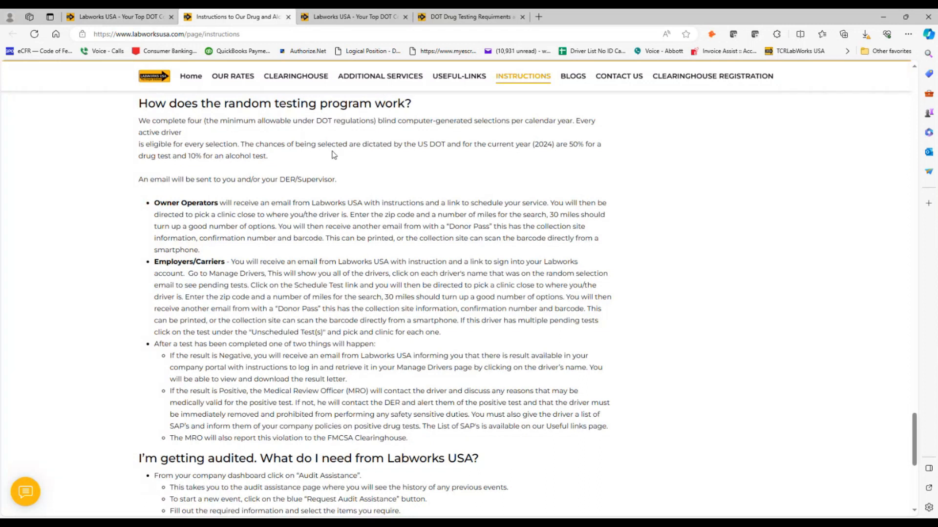
scroll(136, 239, down, 2)
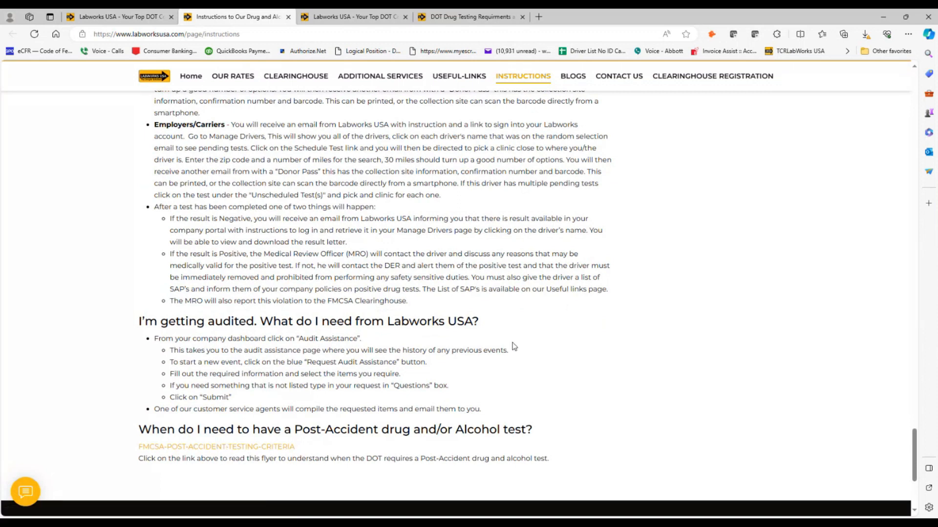
scroll(537, 337, up, 20)
scroll(583, 276, up, 15)
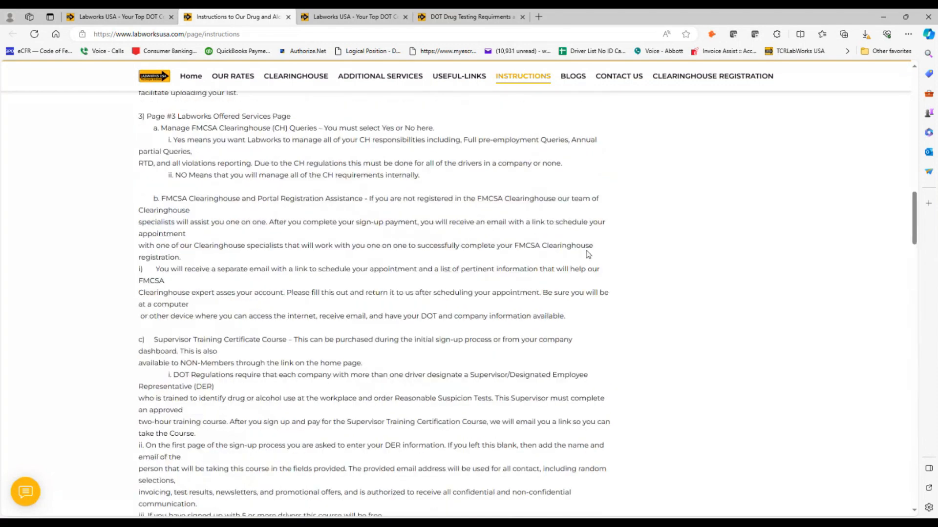
click(135, 22)
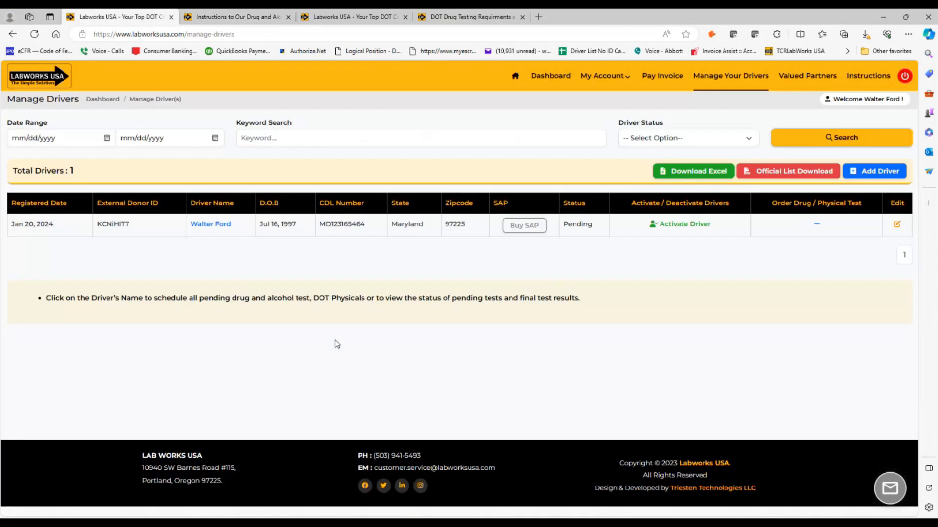
click(552, 77)
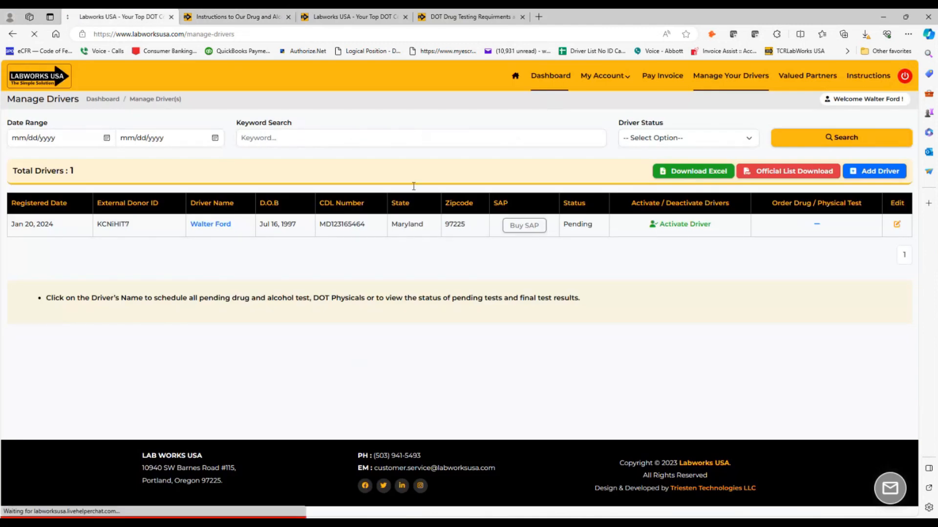